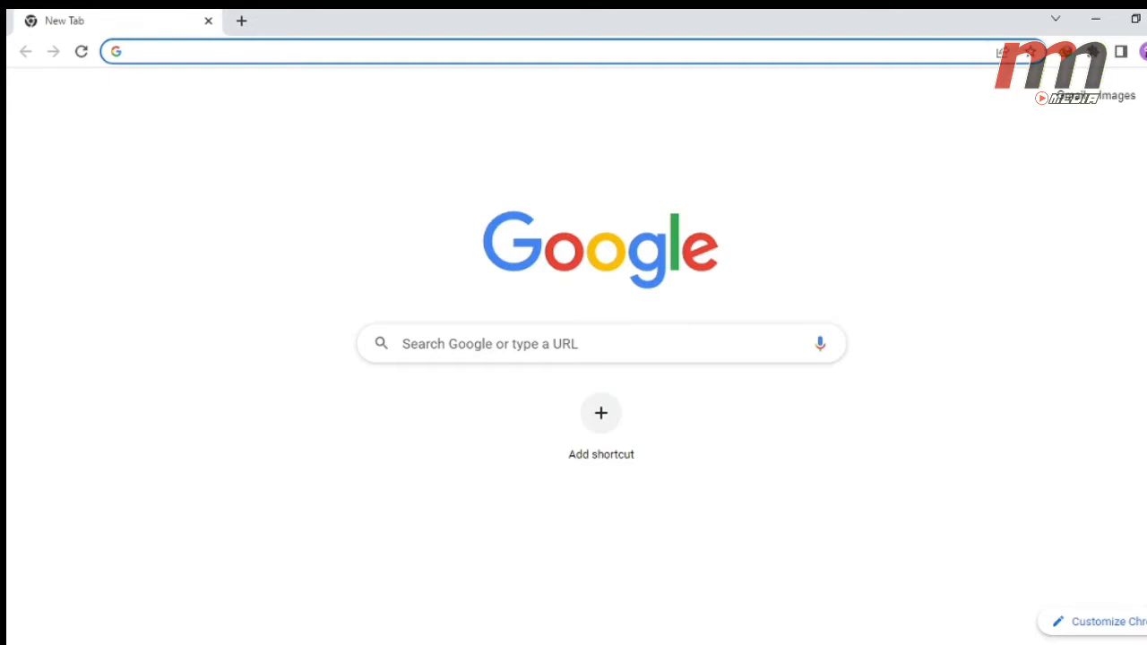
Open the website sim.unusida.ac.id.
type("sim")
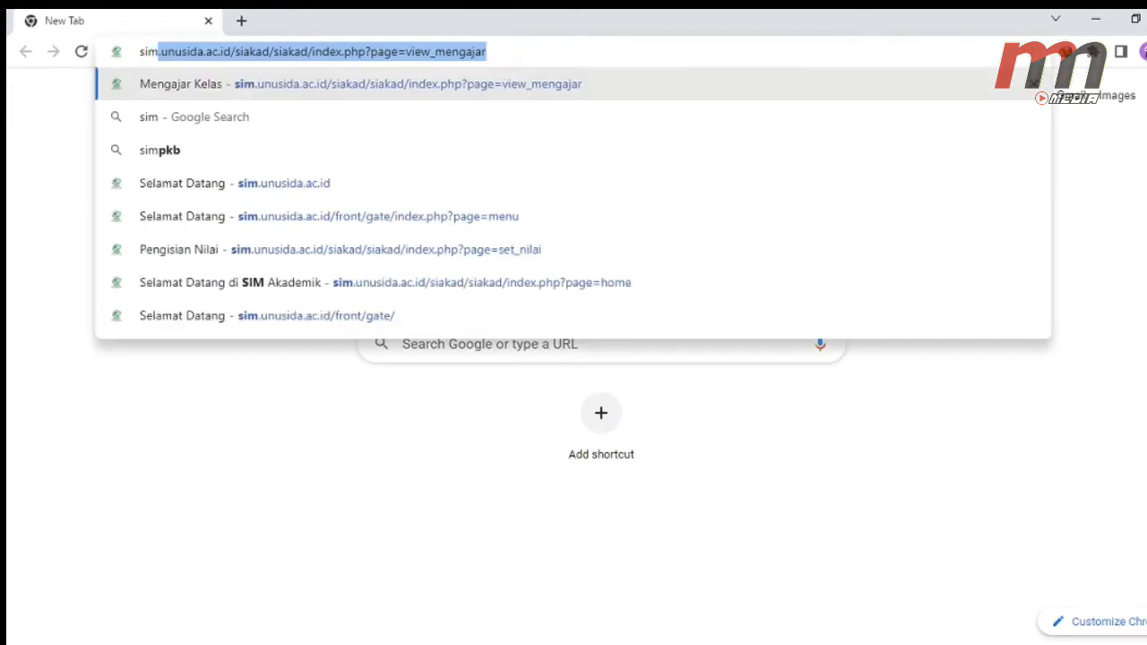
type(".unusi")
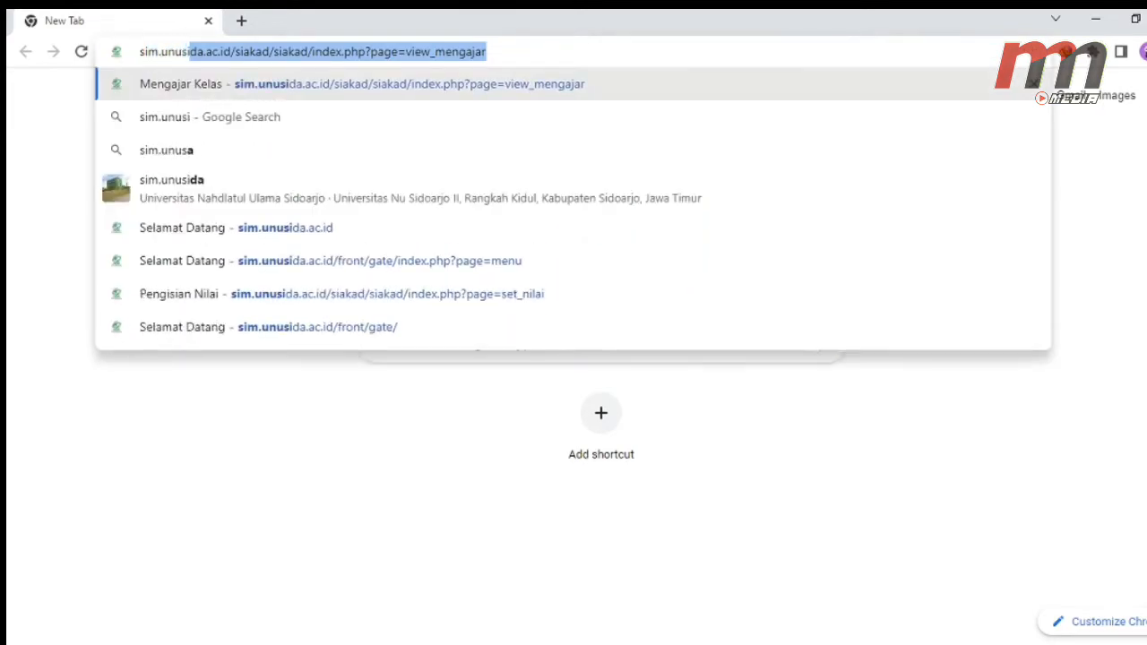
type("da.")
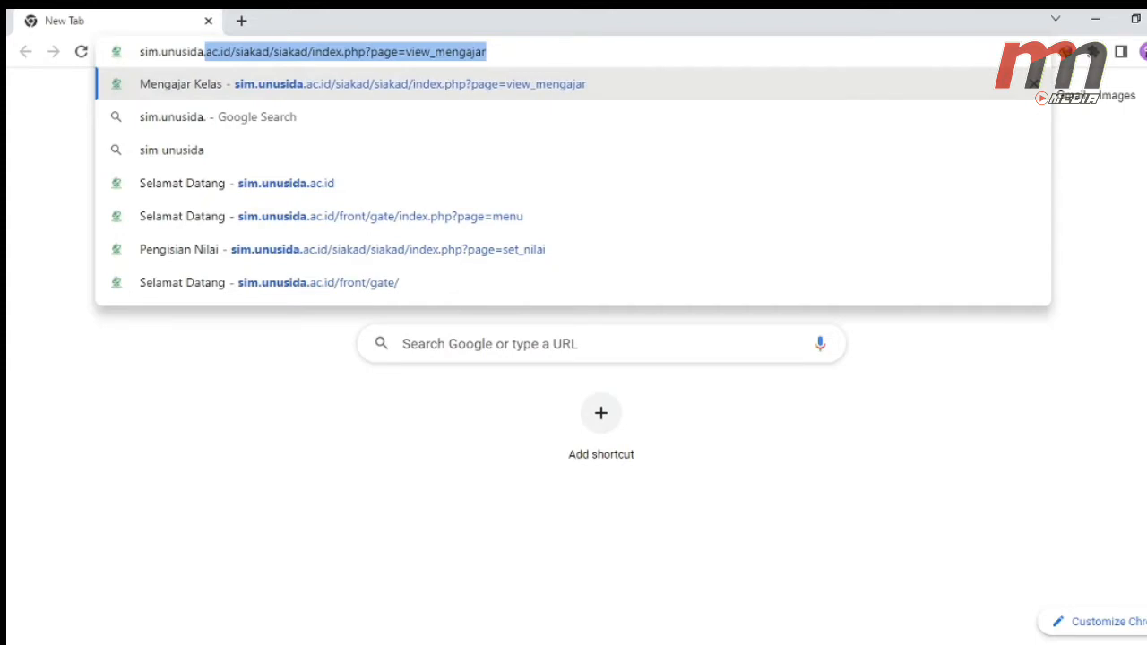
type("ac.id")
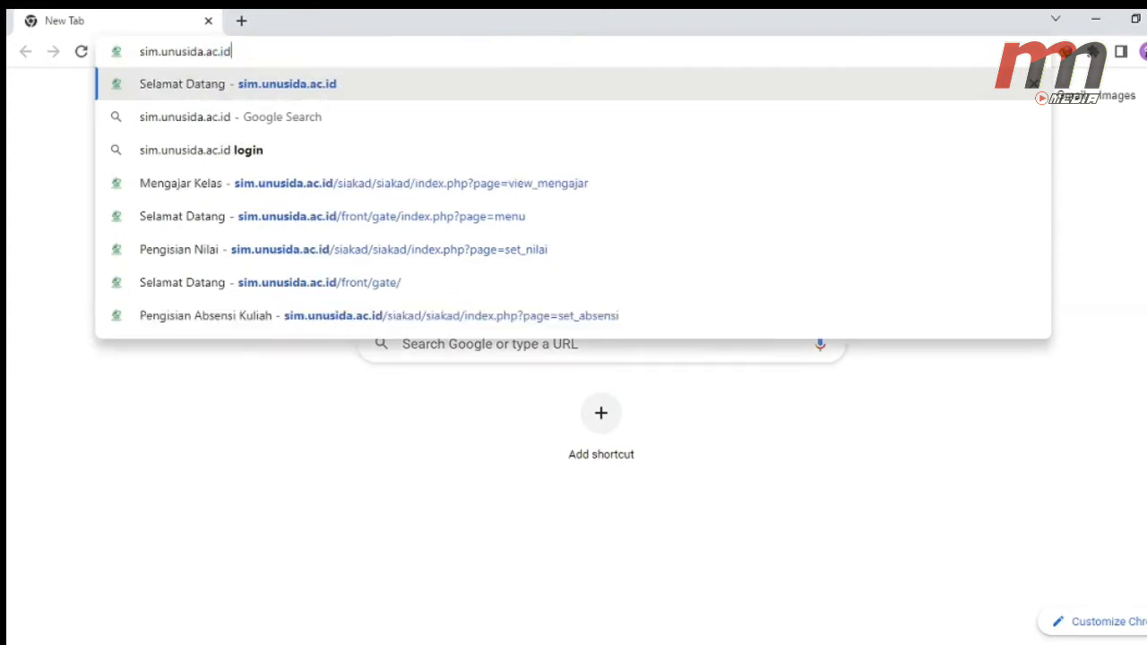
key("Return")
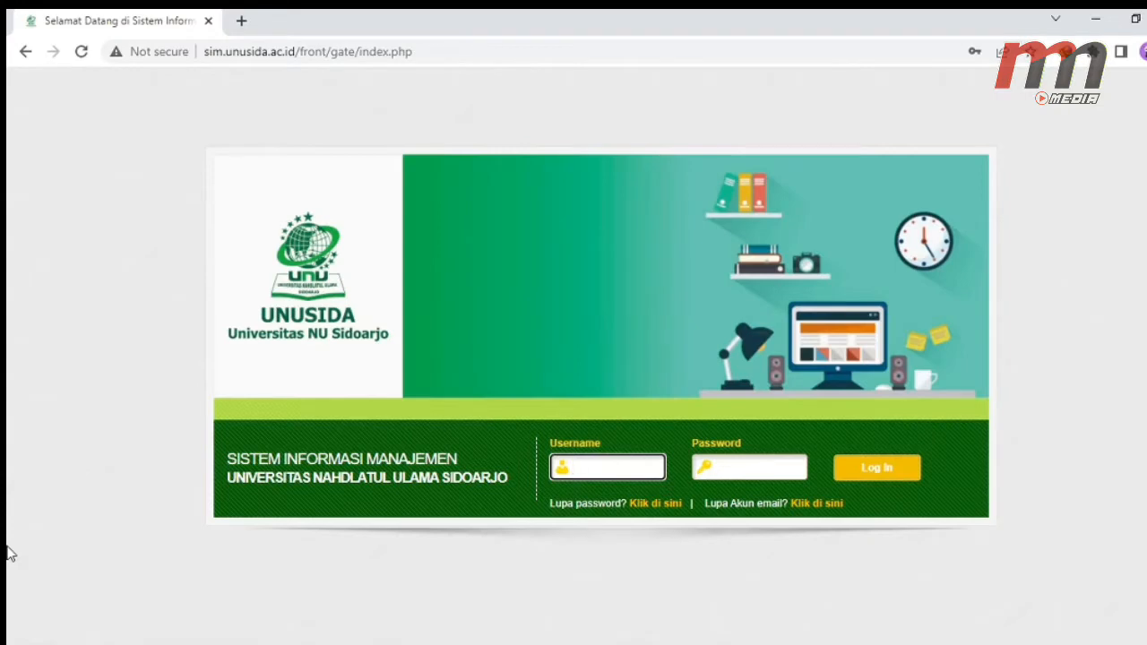
Log in to the university information system with the saved lecturer username and account password.
left_click(585, 471)
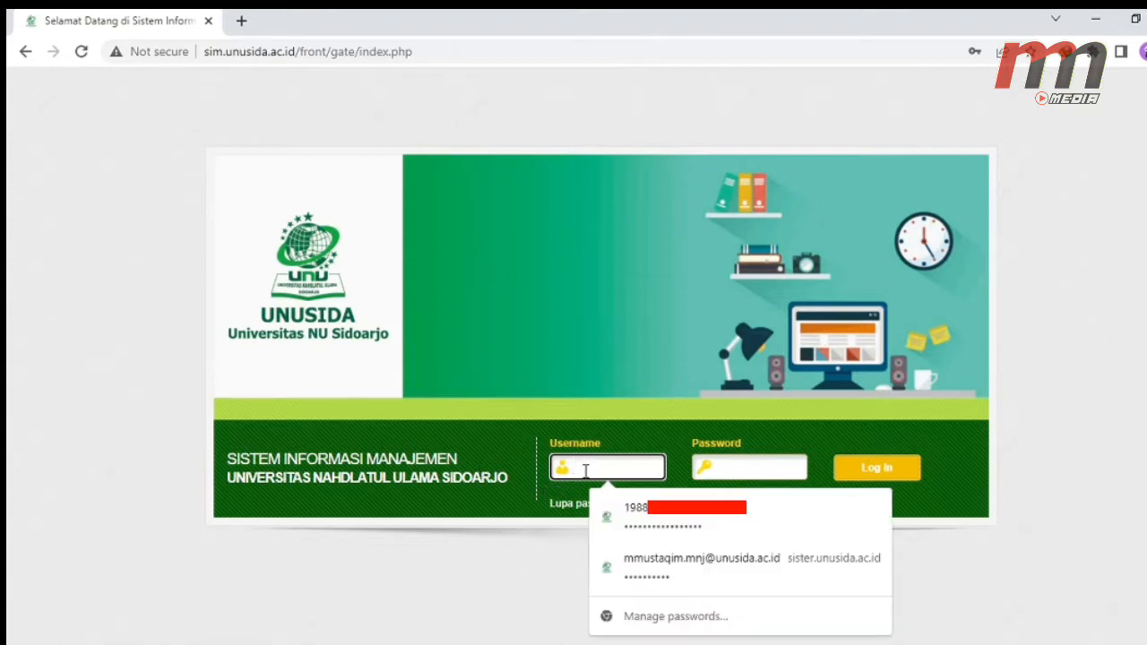
left_click(631, 510)
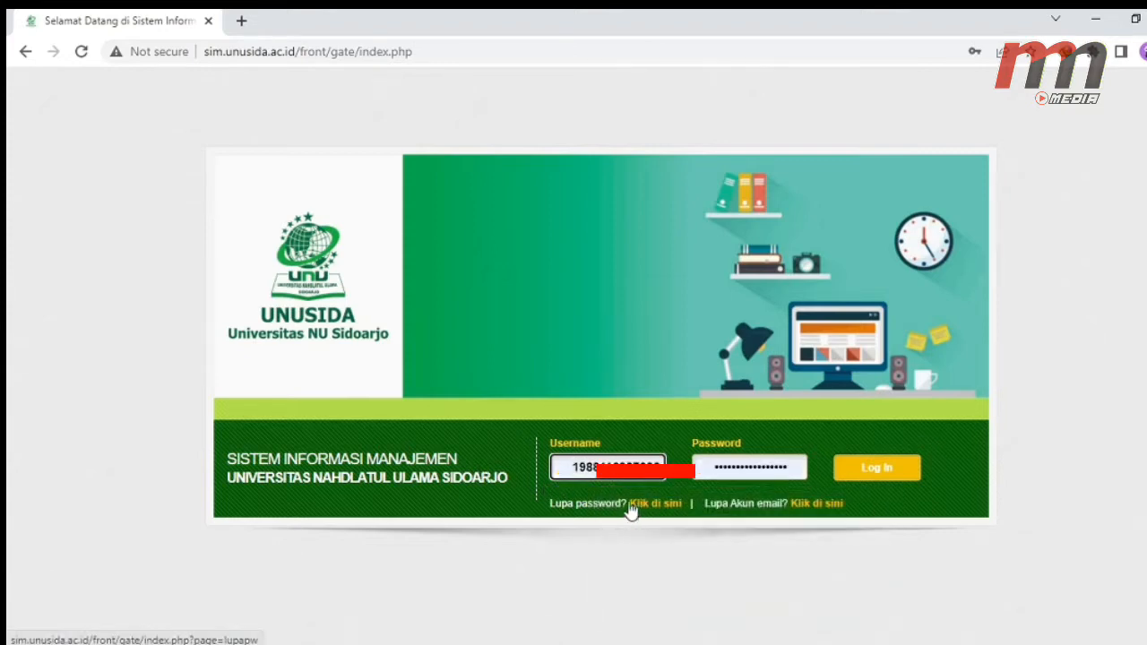
left_click(858, 480)
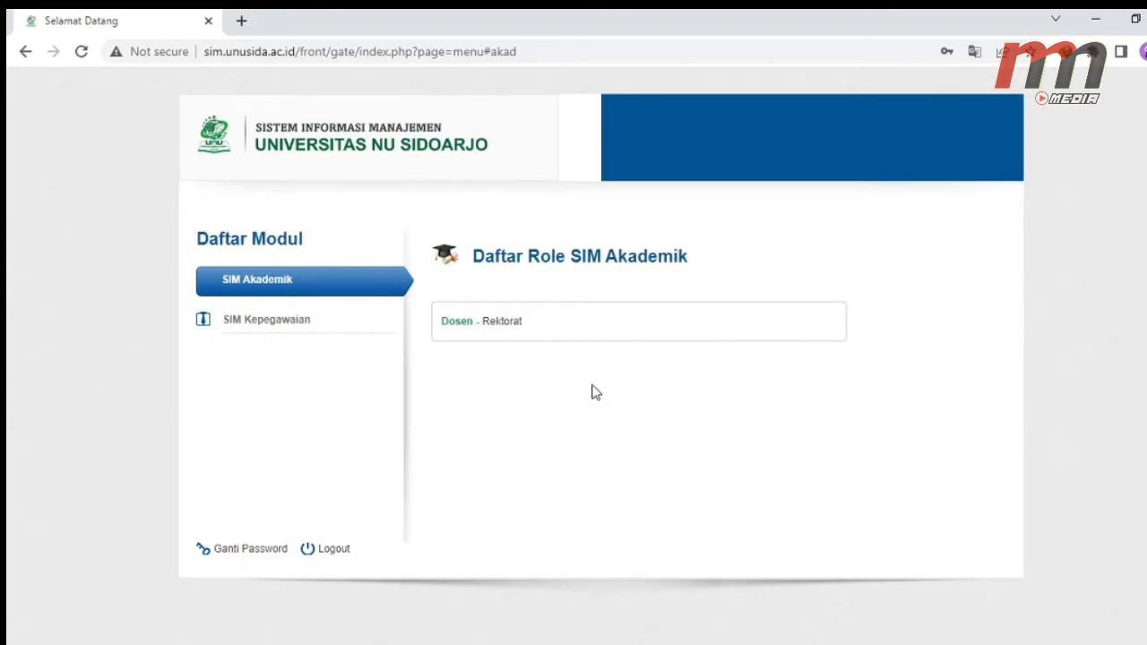
Enter SIM Akademik in the Dosen - Rektorat role and open the Mengajar Kelas list of taught classes.
left_click(460, 331)
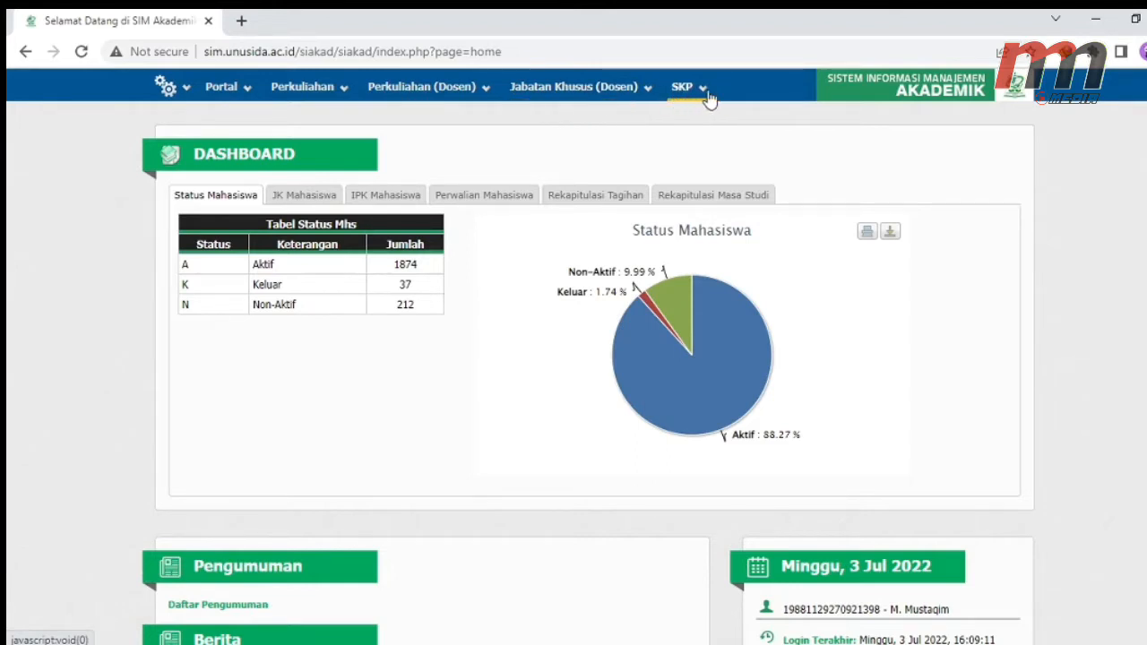
left_click(477, 98)
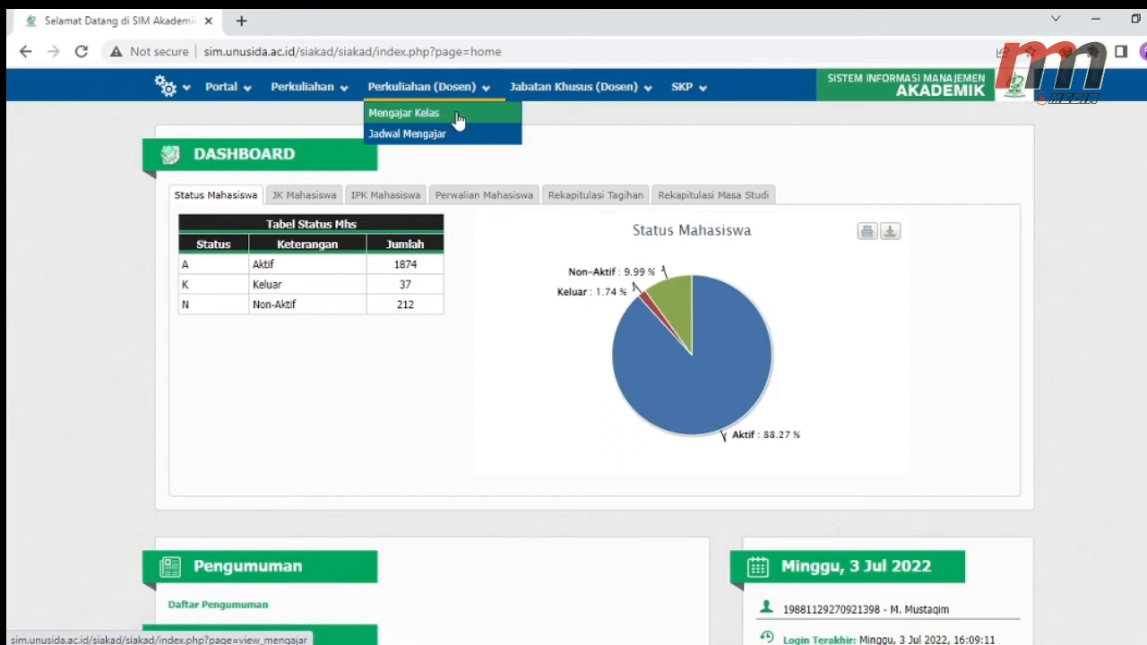
left_click(458, 119)
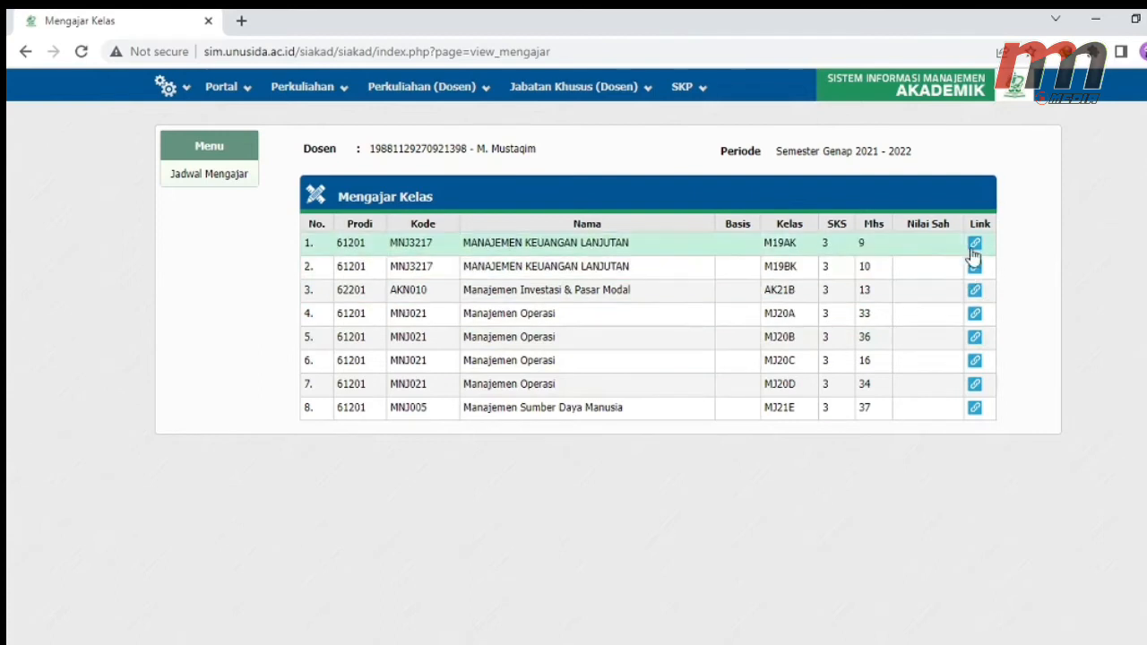
Open the lecture journal of the Manajemen Operasi class MJ20B and review its recorded meetings.
left_click(977, 341)
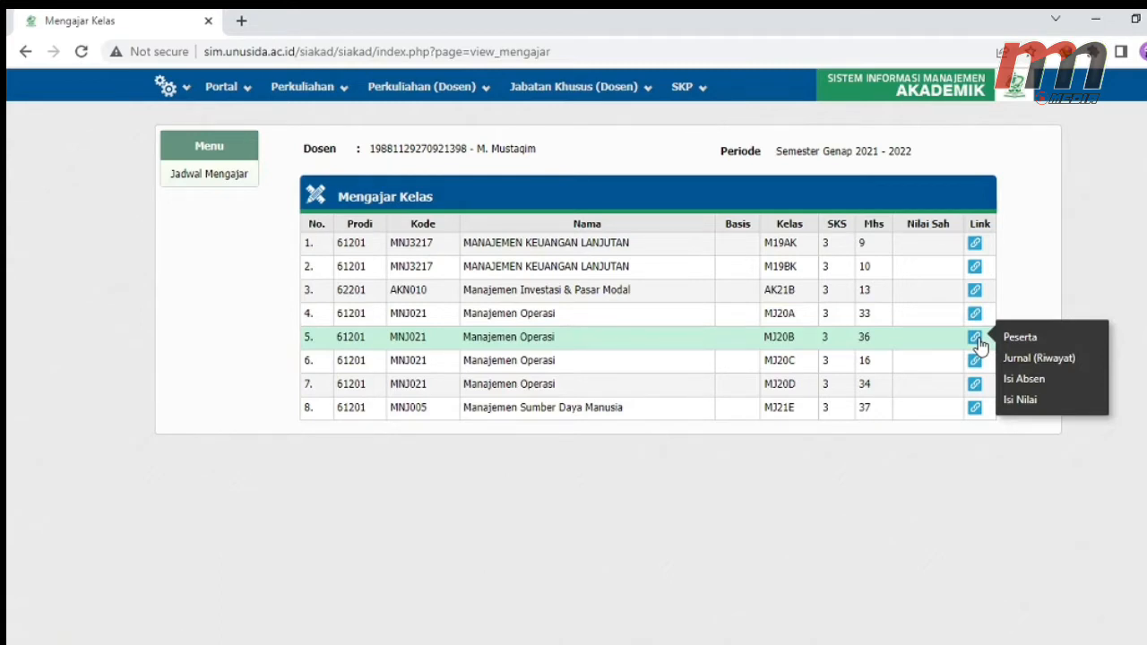
left_click(1032, 363)
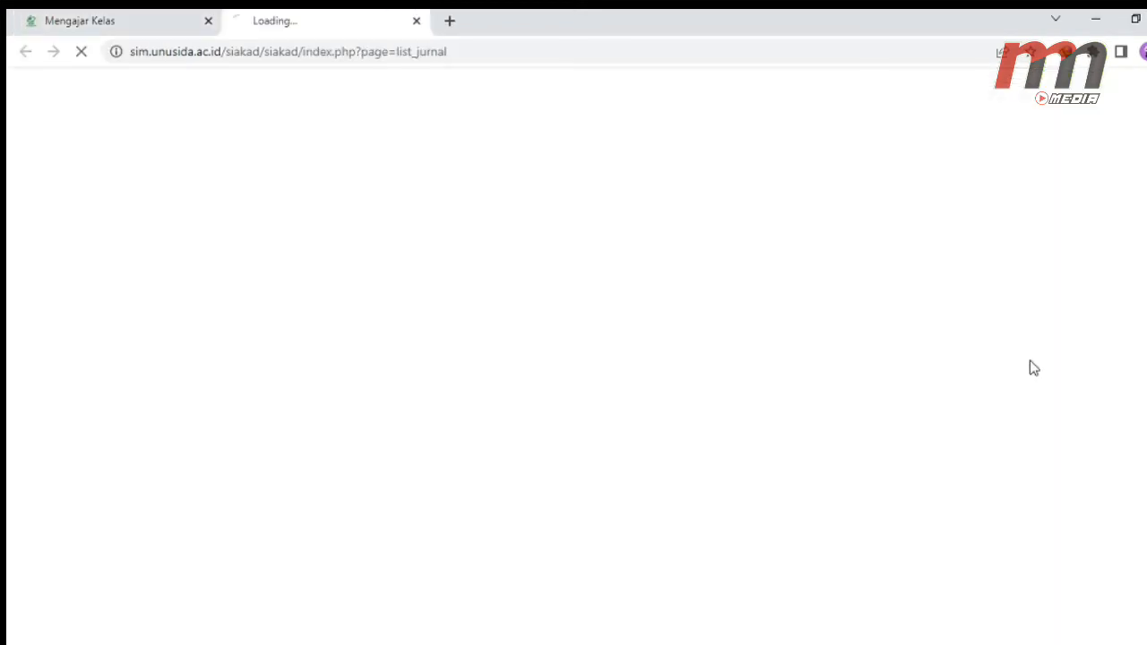
scroll(858, 488, "down", 3)
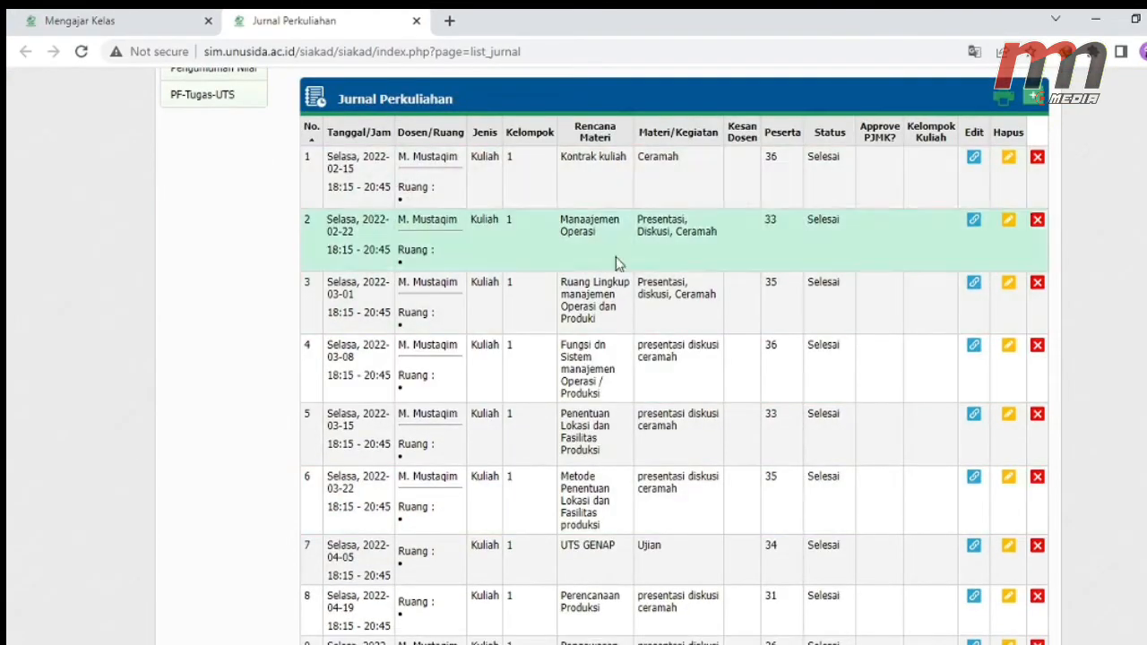
scroll(699, 455, "down", 1)
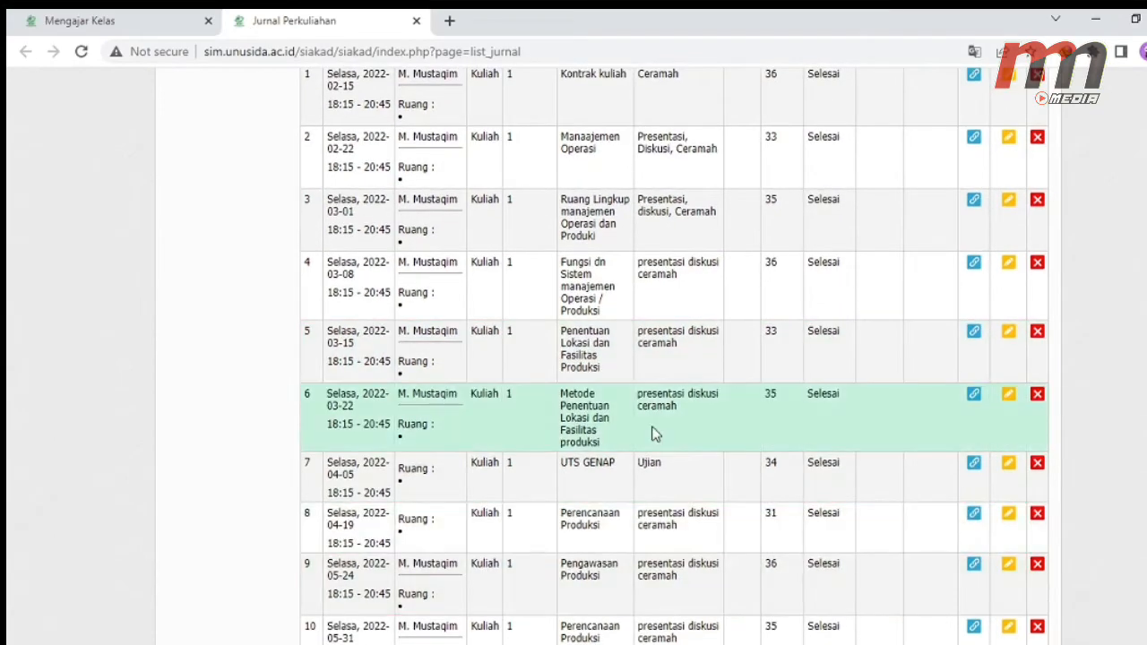
scroll(653, 435, "up", 2)
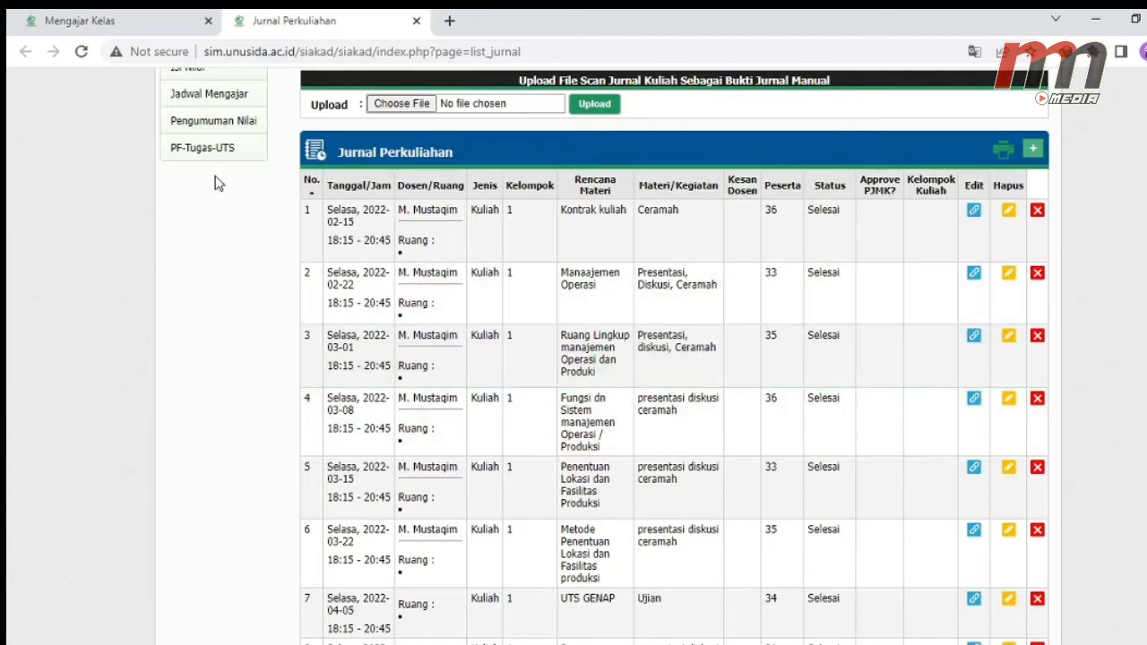
From the class list, open the attendance sheet of Manajemen Operasi class MJ20B and review the students' attendance.
left_click(90, 20)
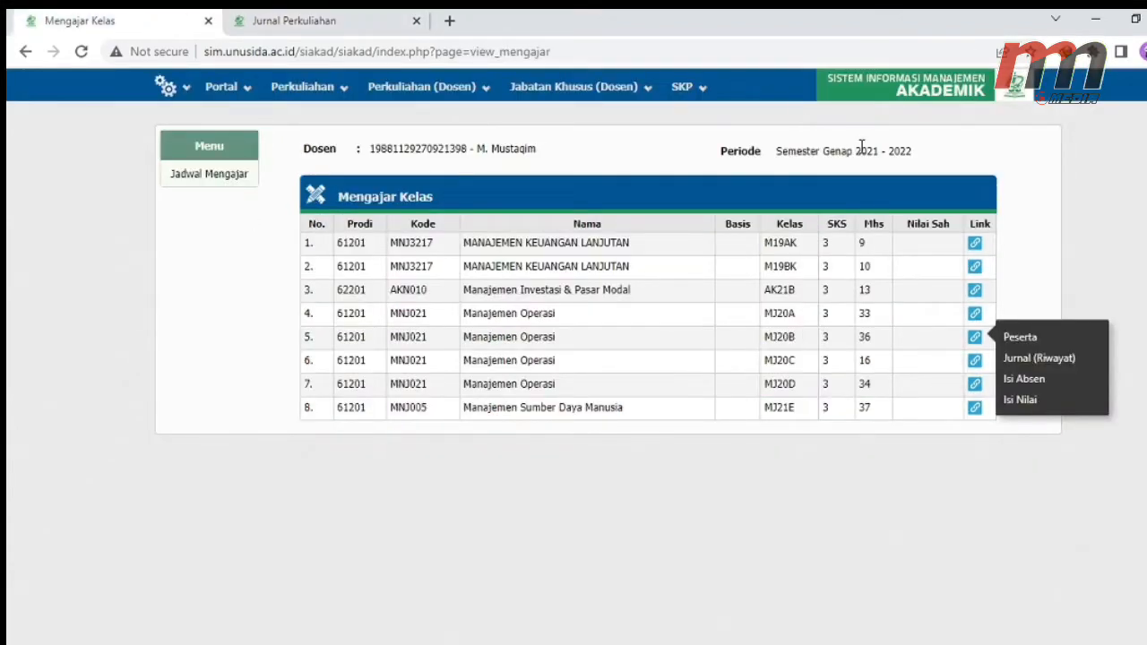
left_click(1024, 379)
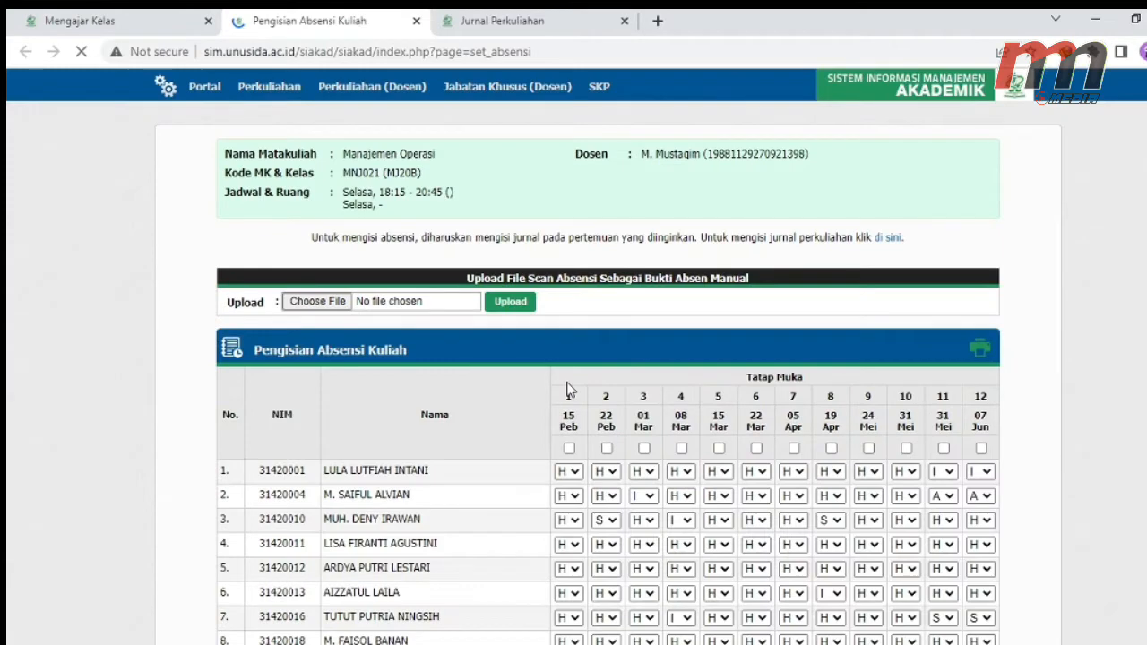
scroll(566, 387, "down", 3)
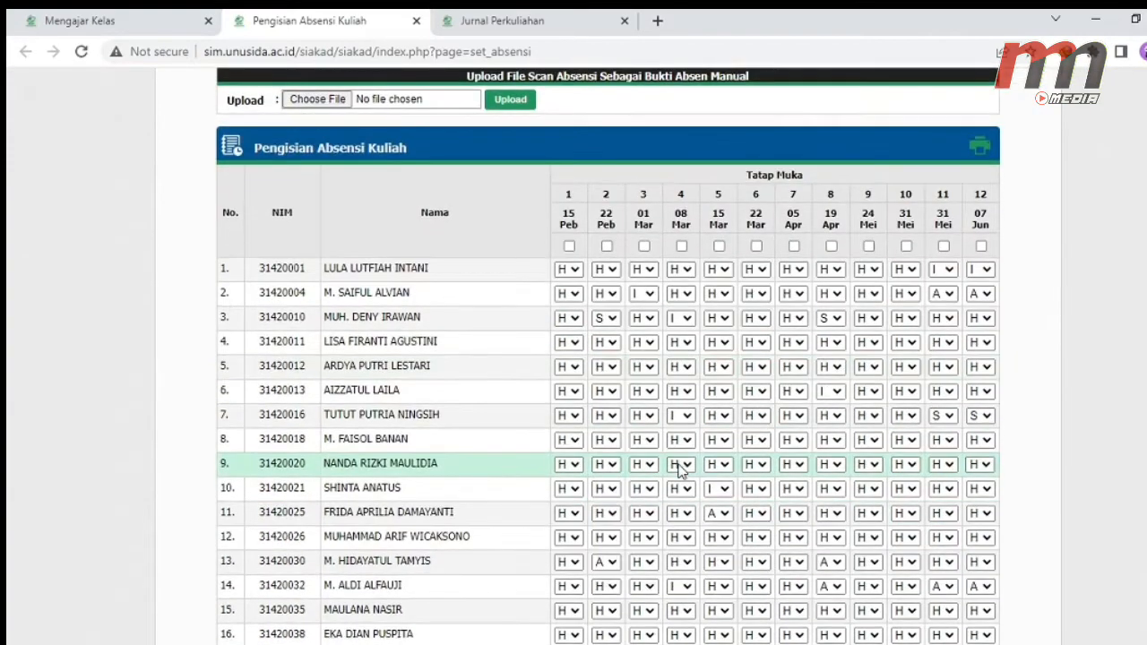
scroll(681, 472, "up", 3)
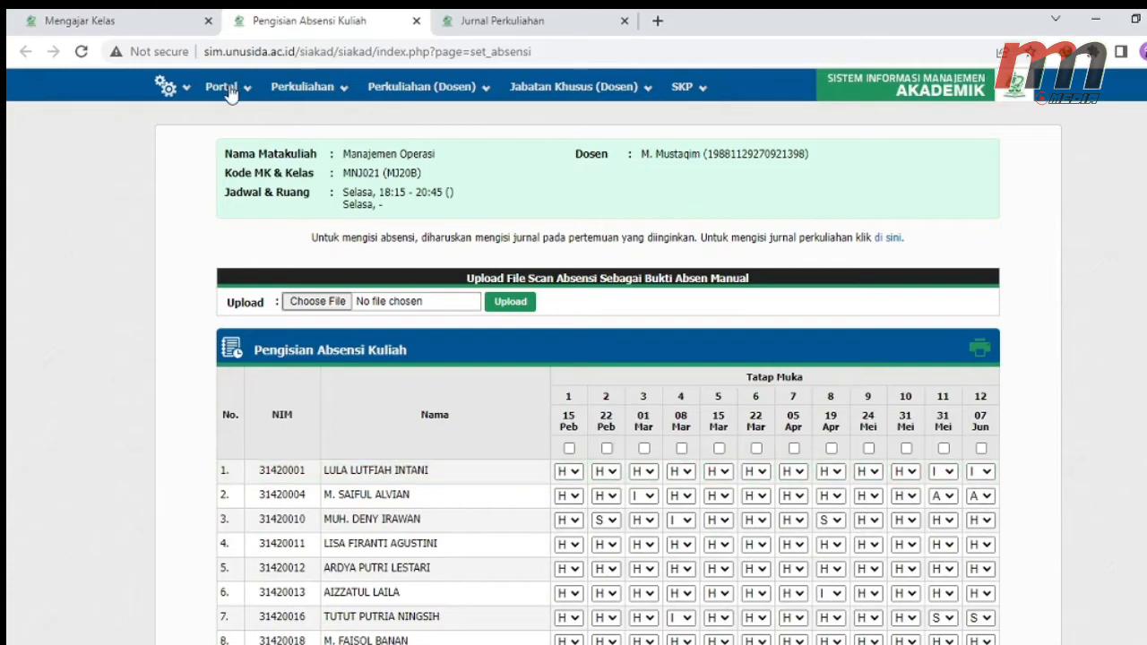
From the class list, open the grade entry page of Manajemen Operasi class MJ20B and look through its student table.
left_click(138, 22)
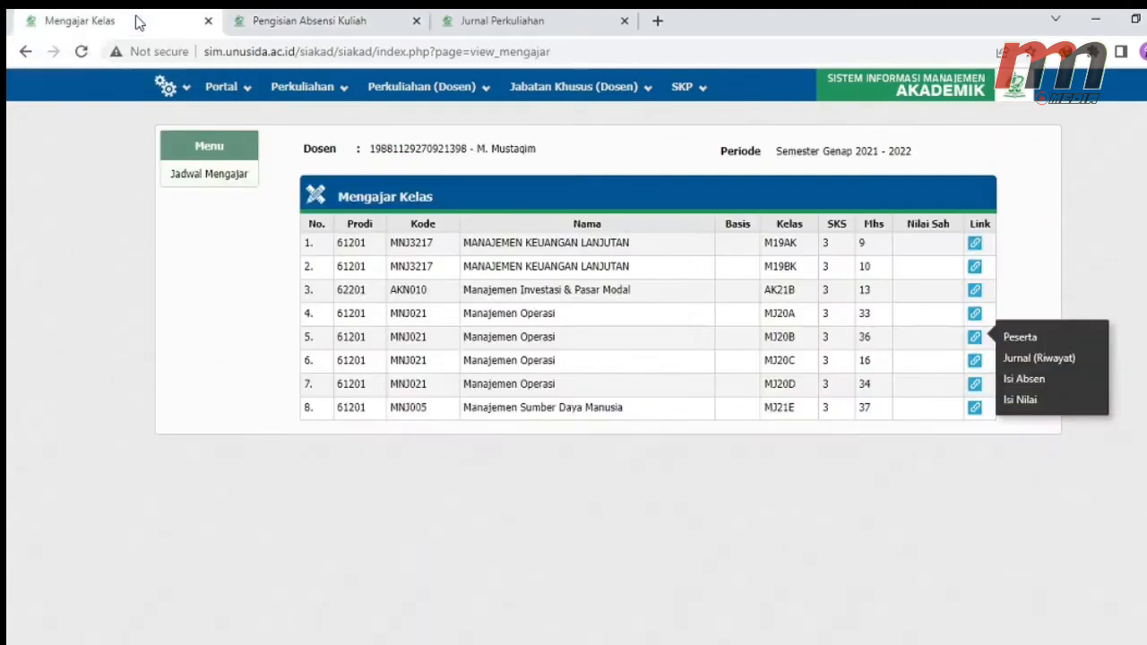
left_click(1020, 402)
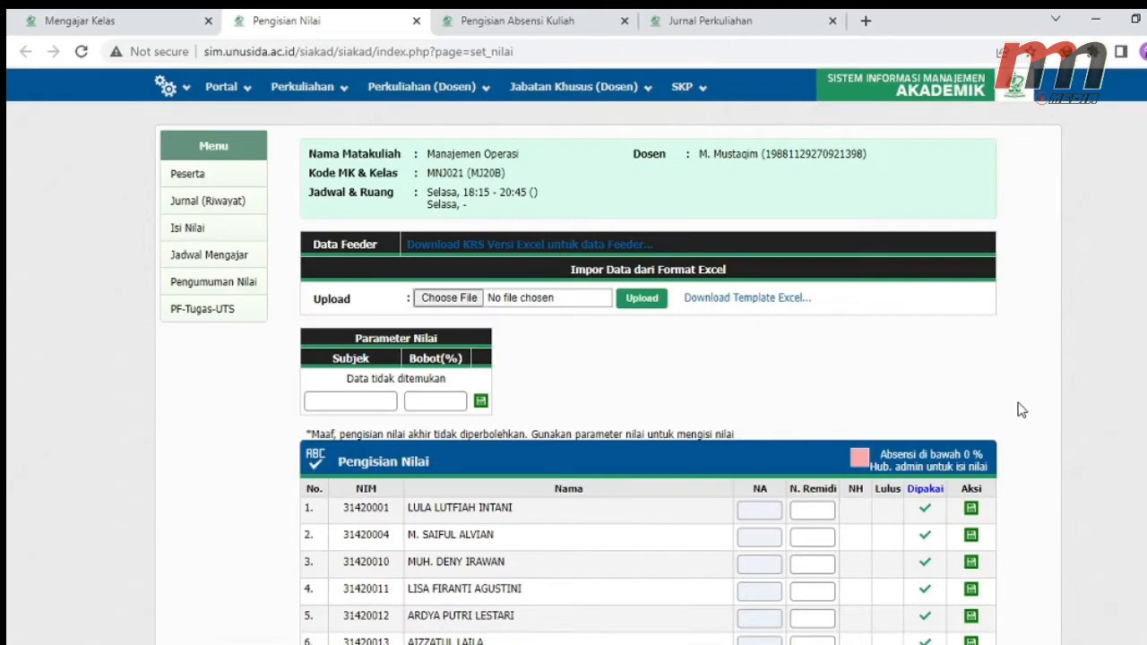
scroll(1022, 409, "down", 3)
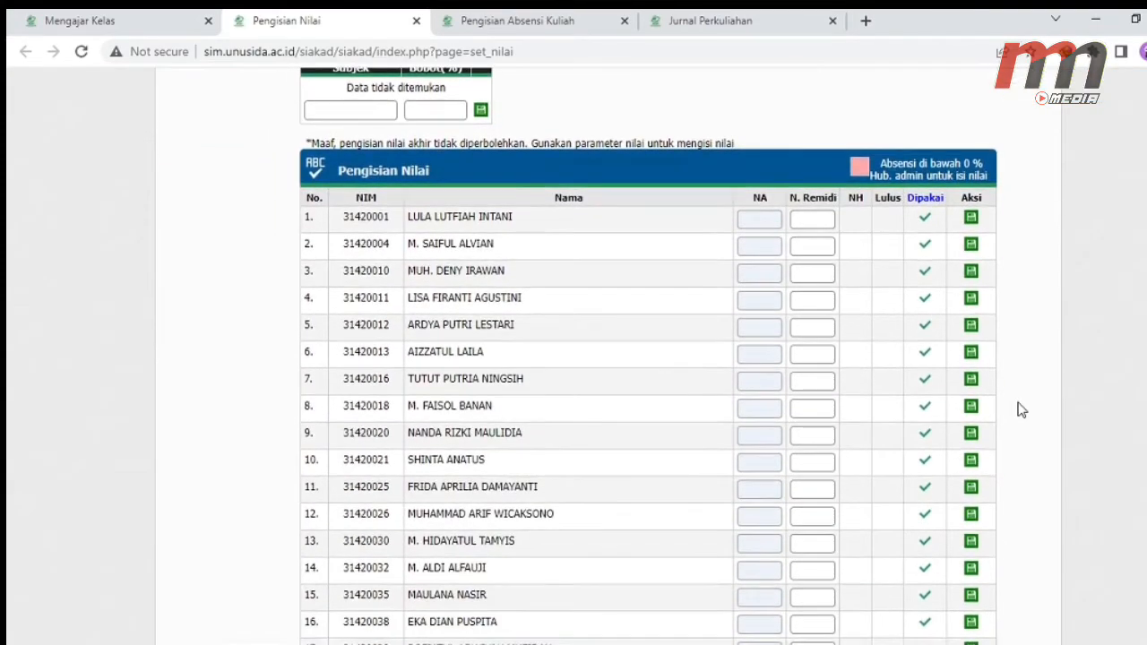
scroll(1021, 409, "down", 2)
scroll(1021, 410, "up", 5)
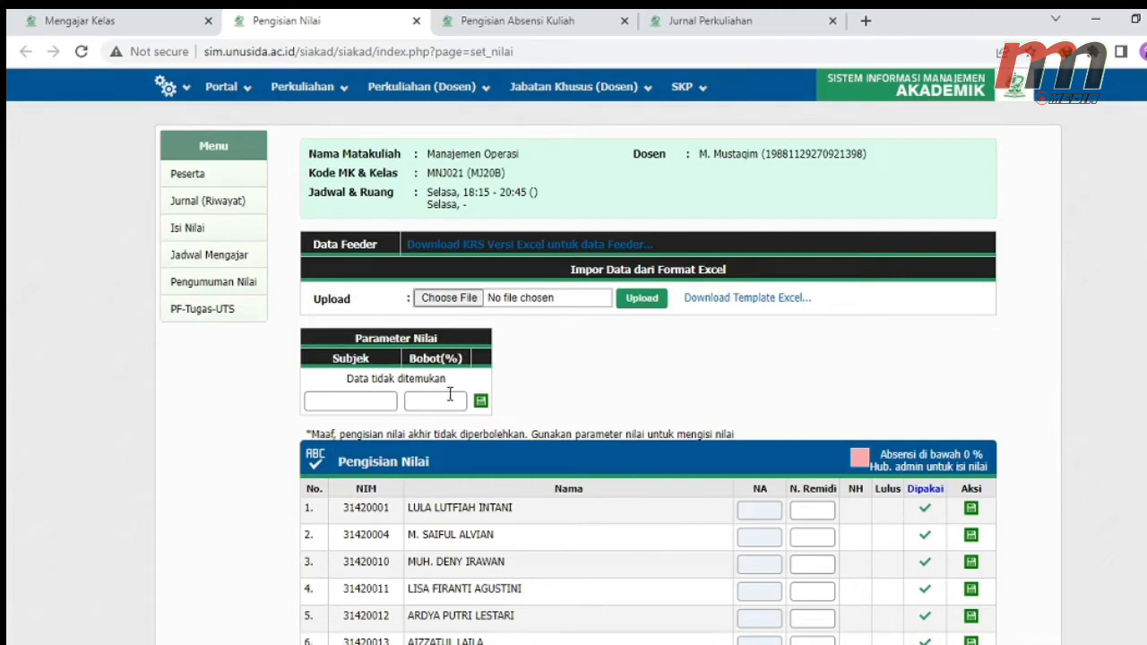
Add and save a grade parameter with subject UAS and a weight of 30%.
left_click(373, 404)
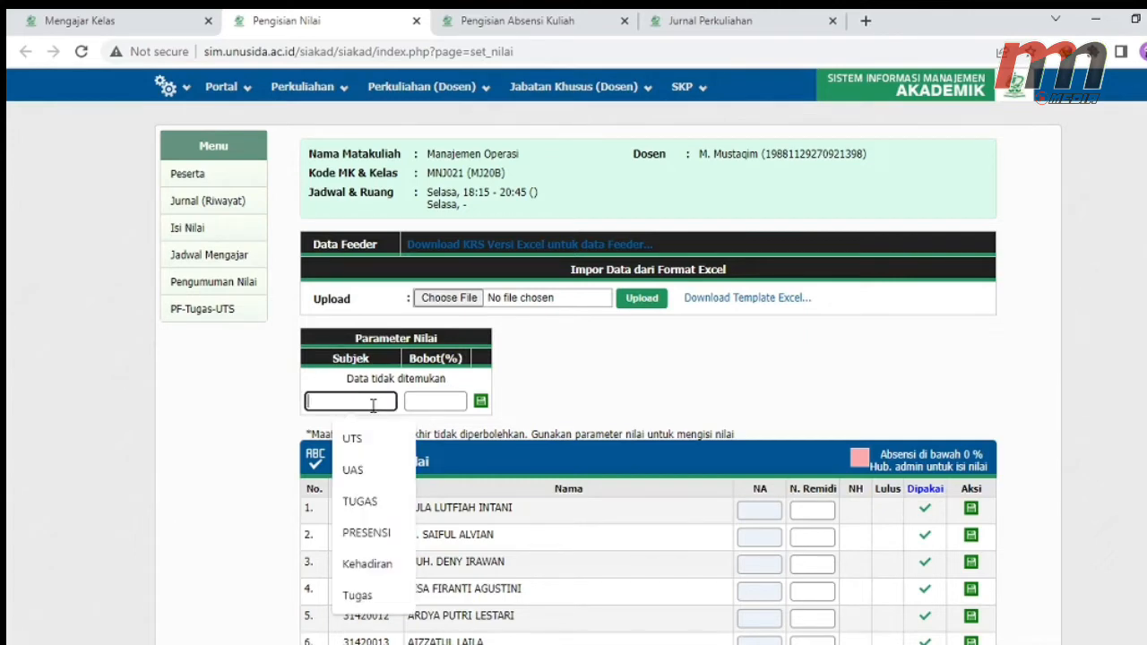
left_click(376, 473)
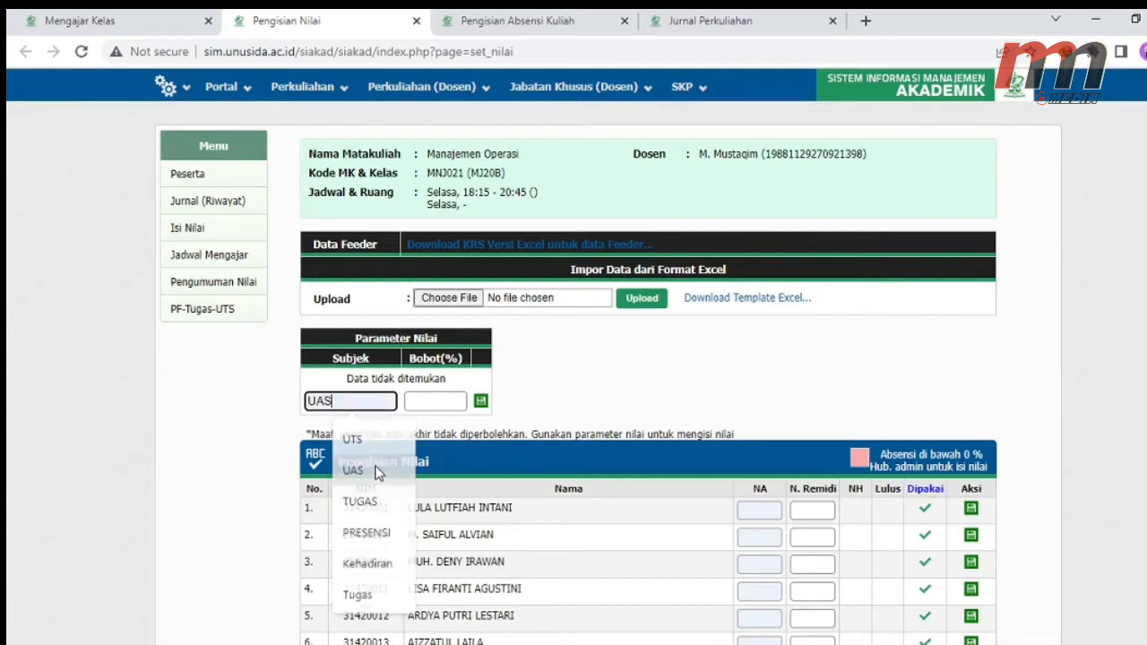
left_click(437, 400)
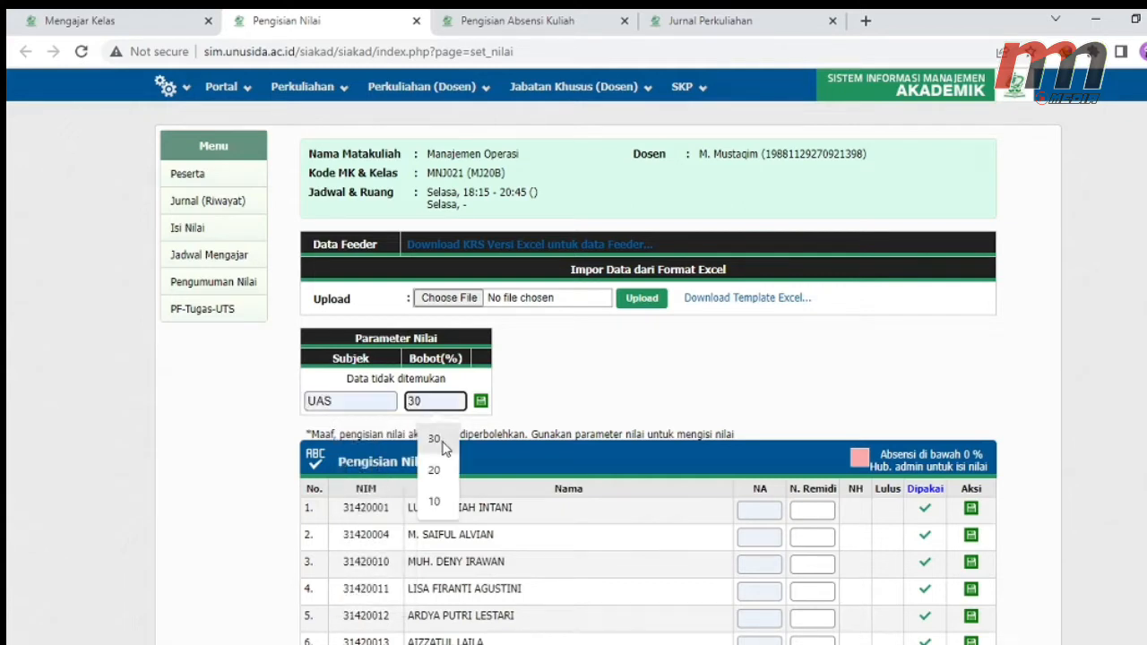
left_click(437, 439)
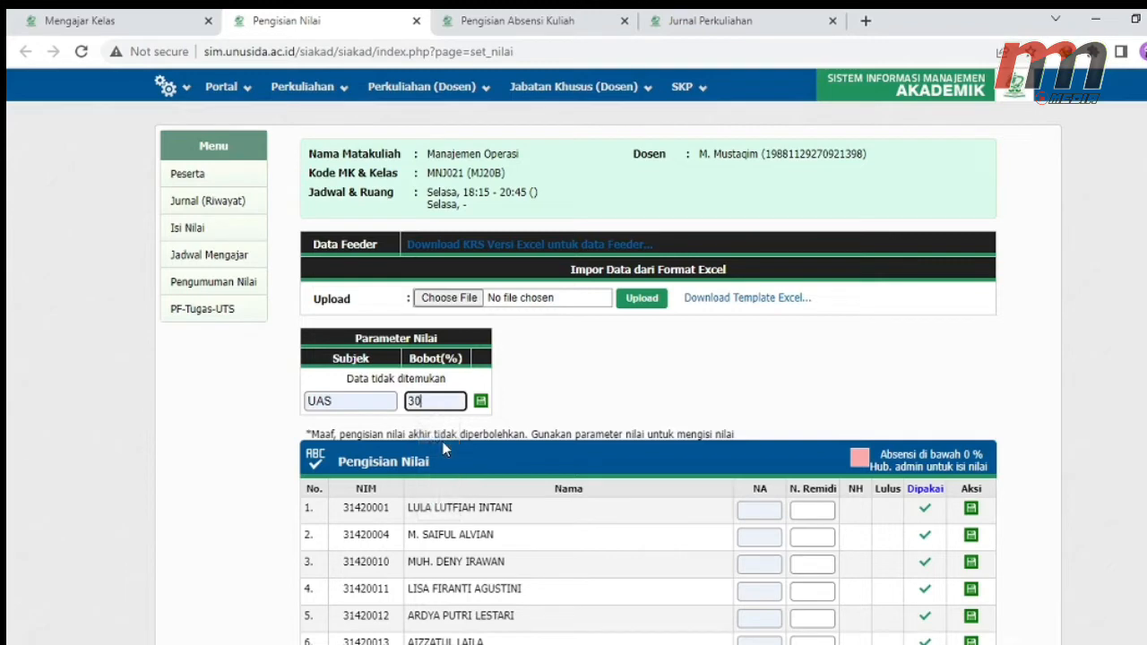
left_click(481, 402)
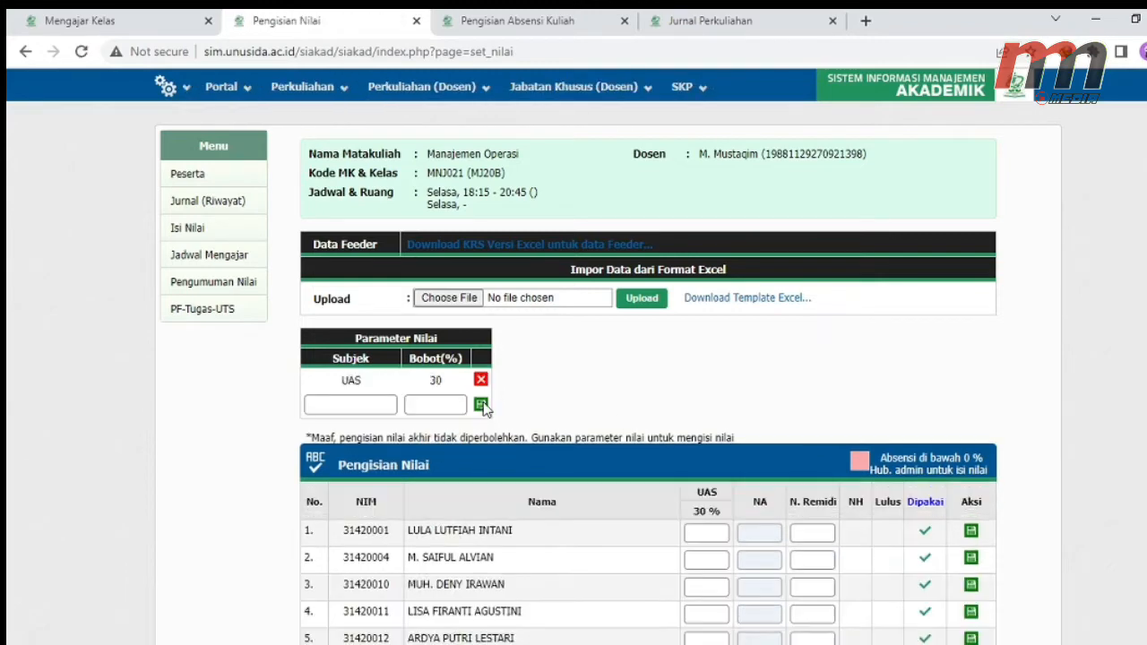
Add and save a grade parameter with subject UTS and a weight of 30%.
left_click(377, 405)
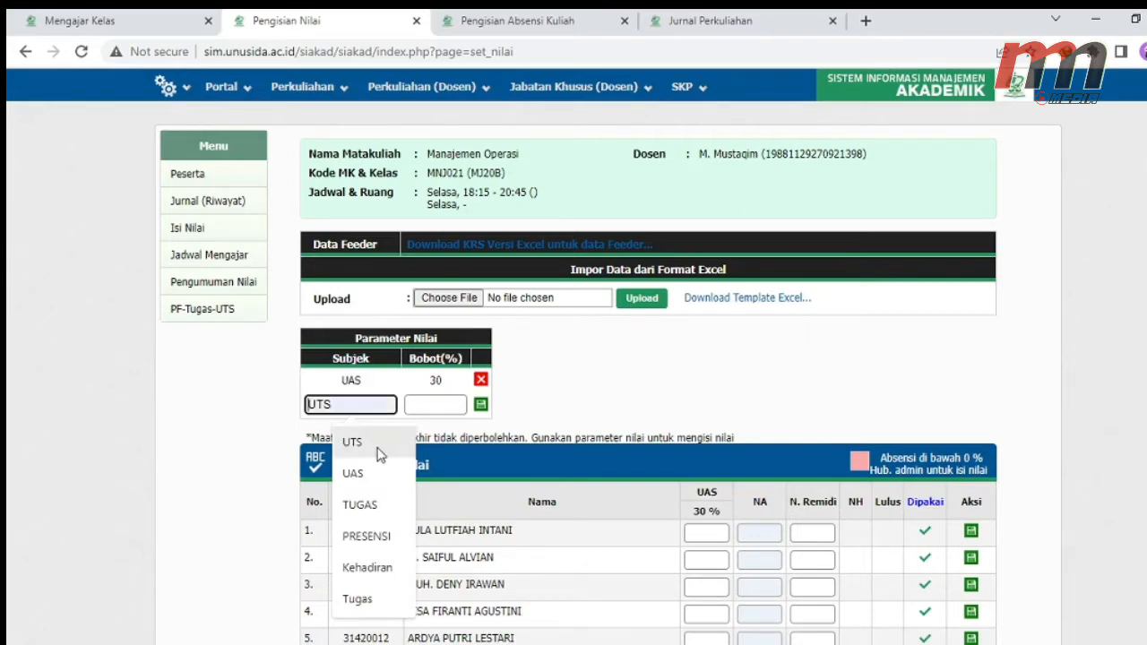
left_click(377, 448)
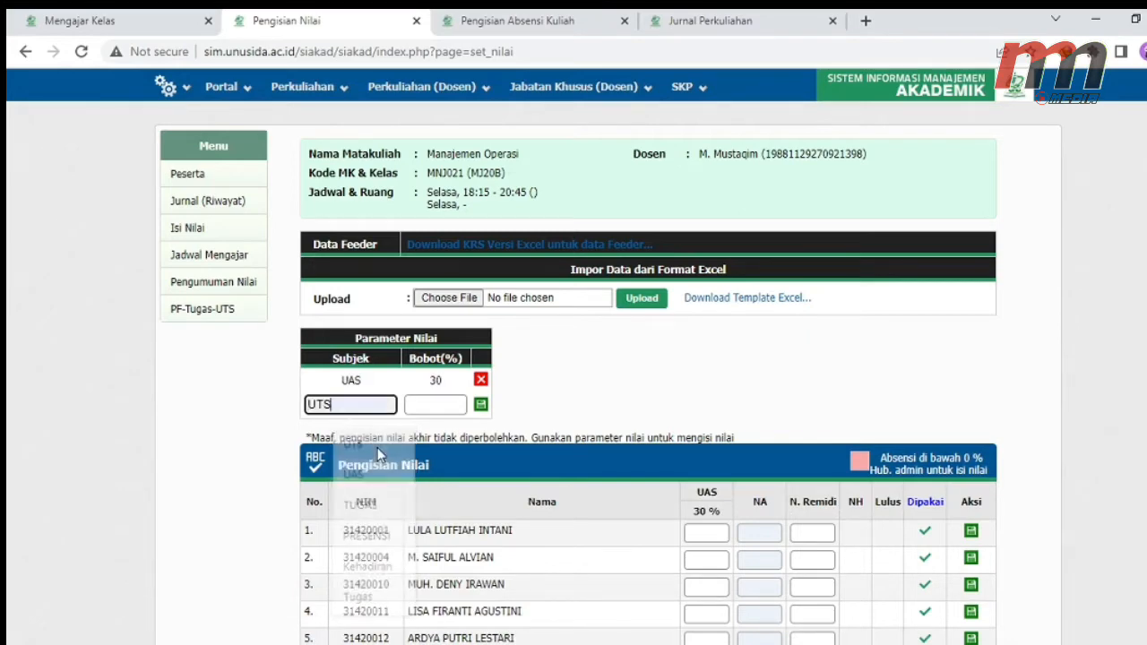
left_click(455, 405)
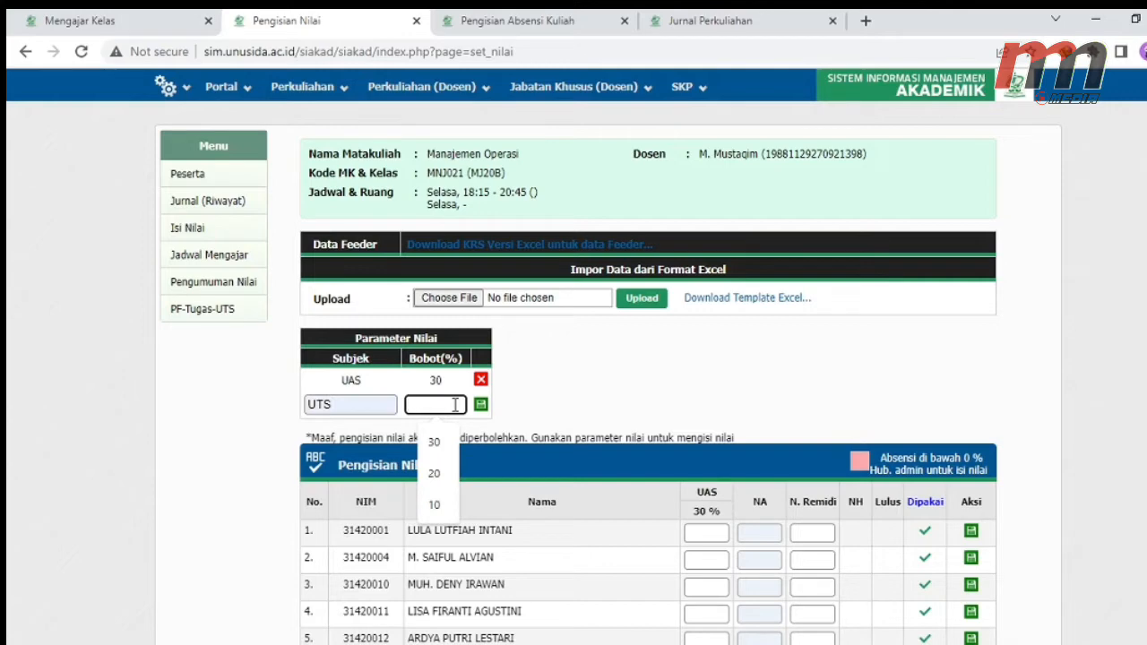
left_click(446, 448)
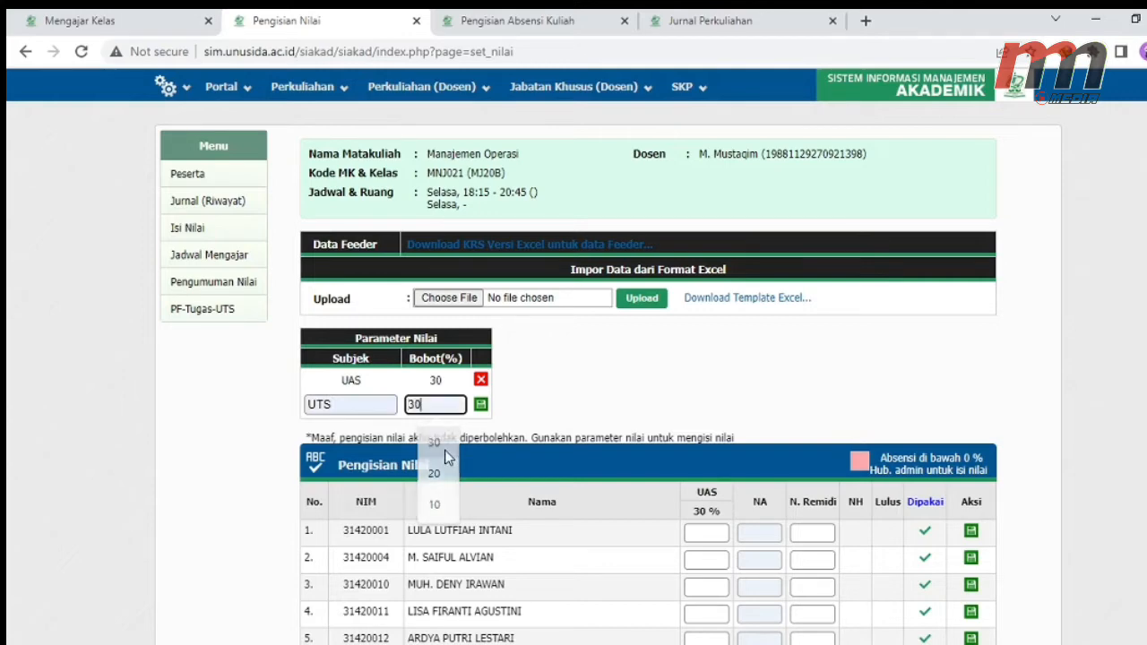
left_click(480, 406)
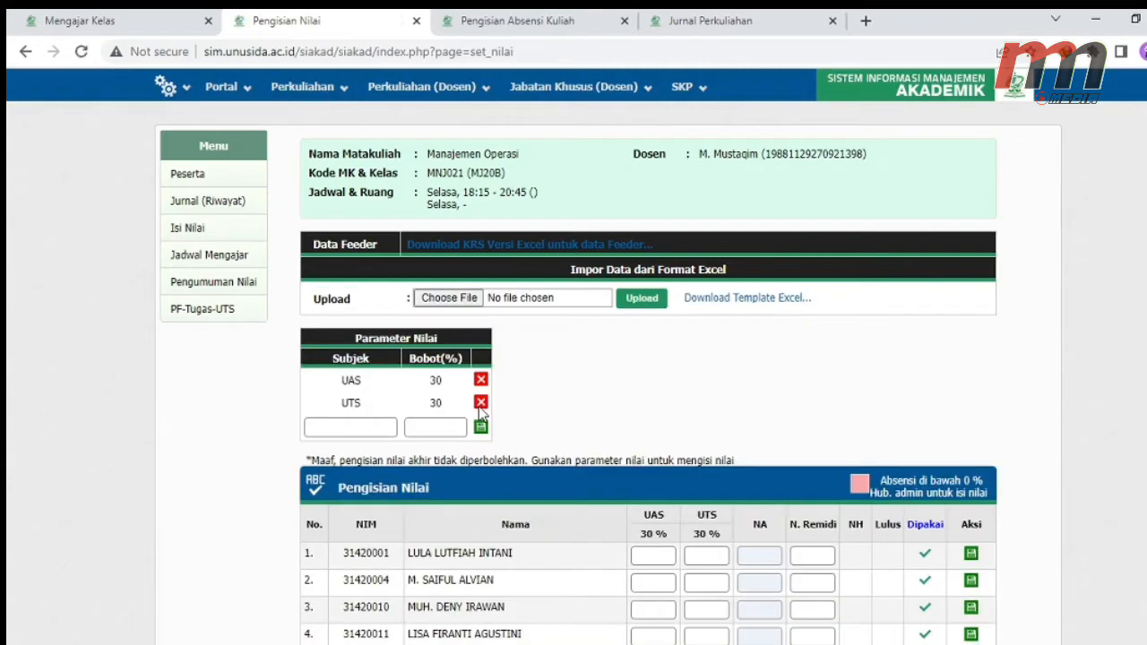
Add and save a grade parameter with subject TUGAS and a weight of 20%.
left_click(371, 429)
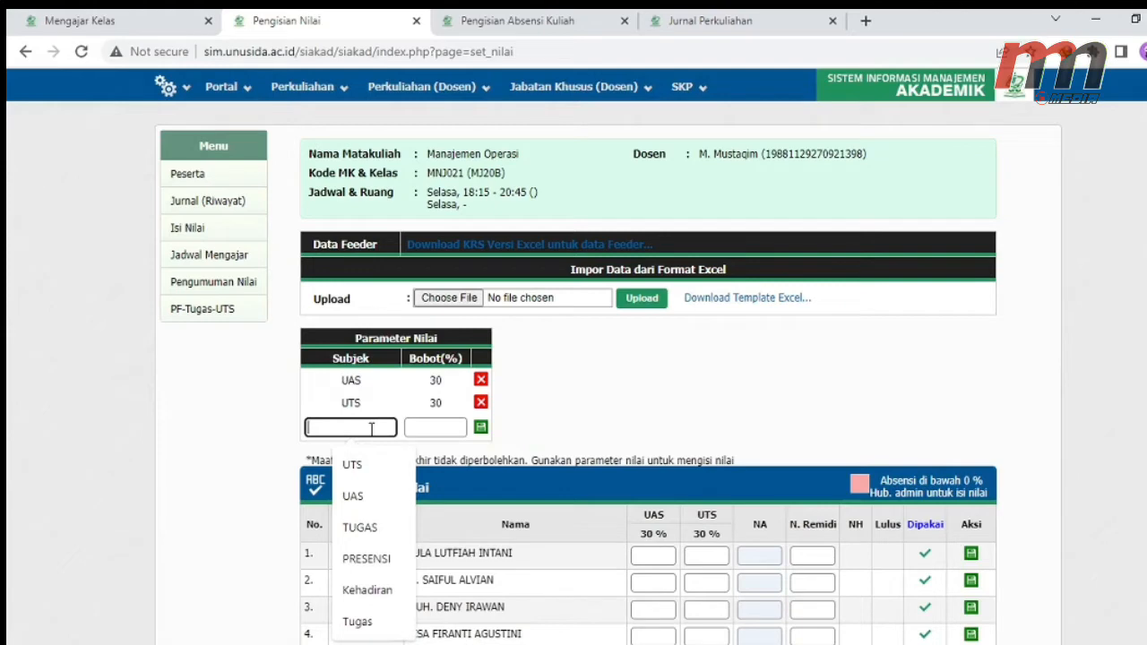
left_click(385, 528)
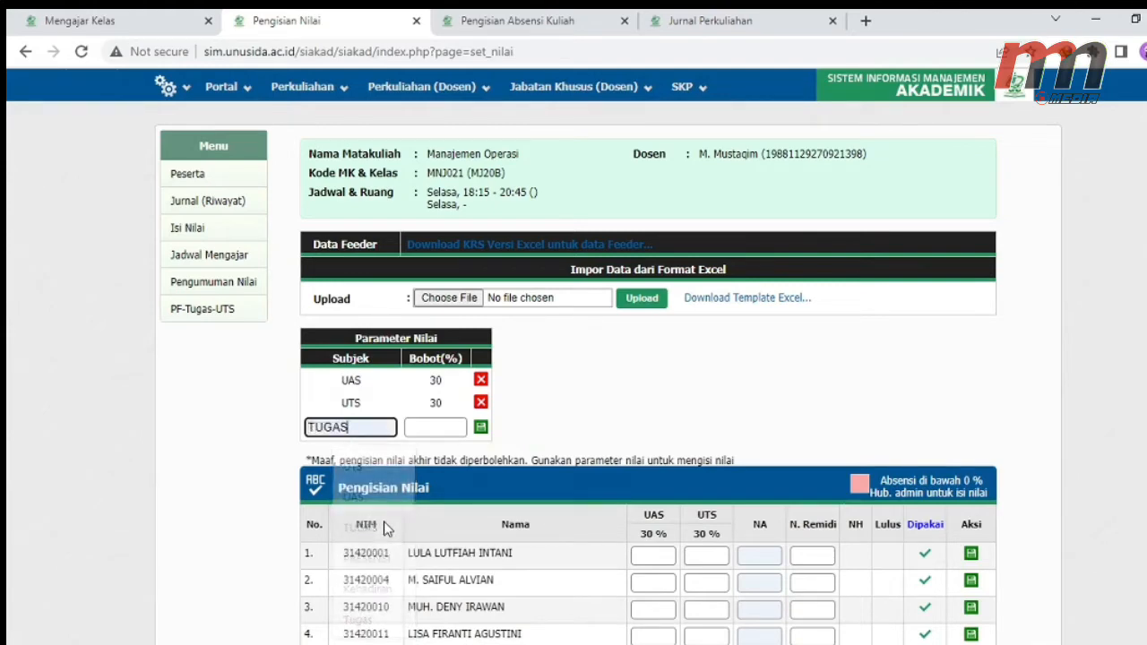
left_click(429, 428)
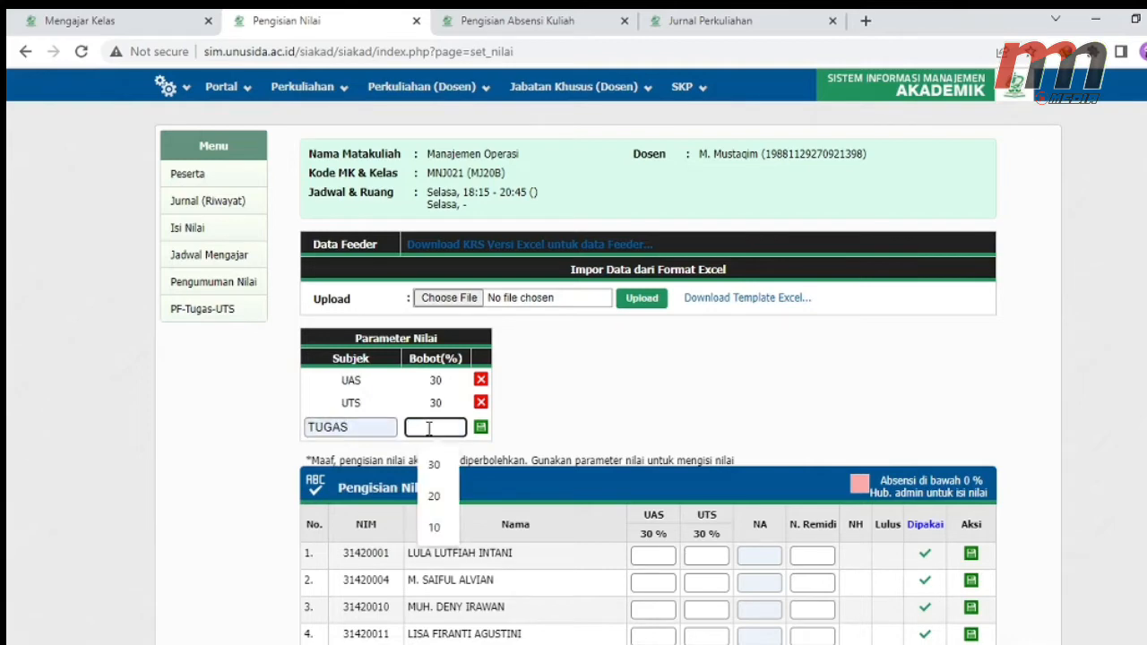
left_click(441, 500)
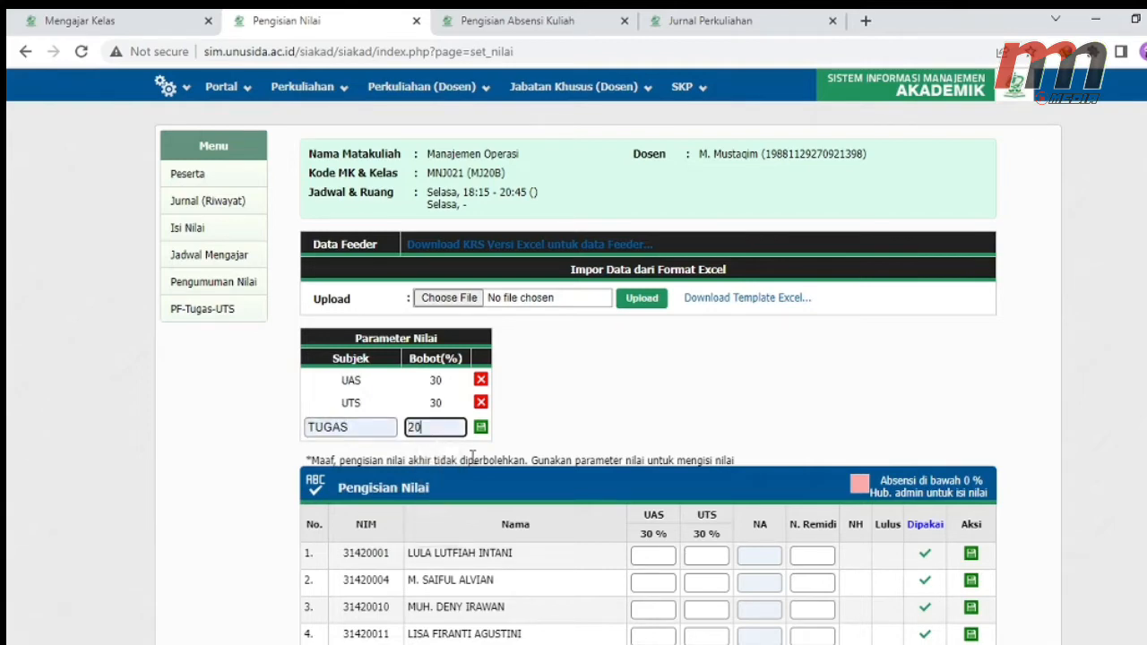
left_click(482, 428)
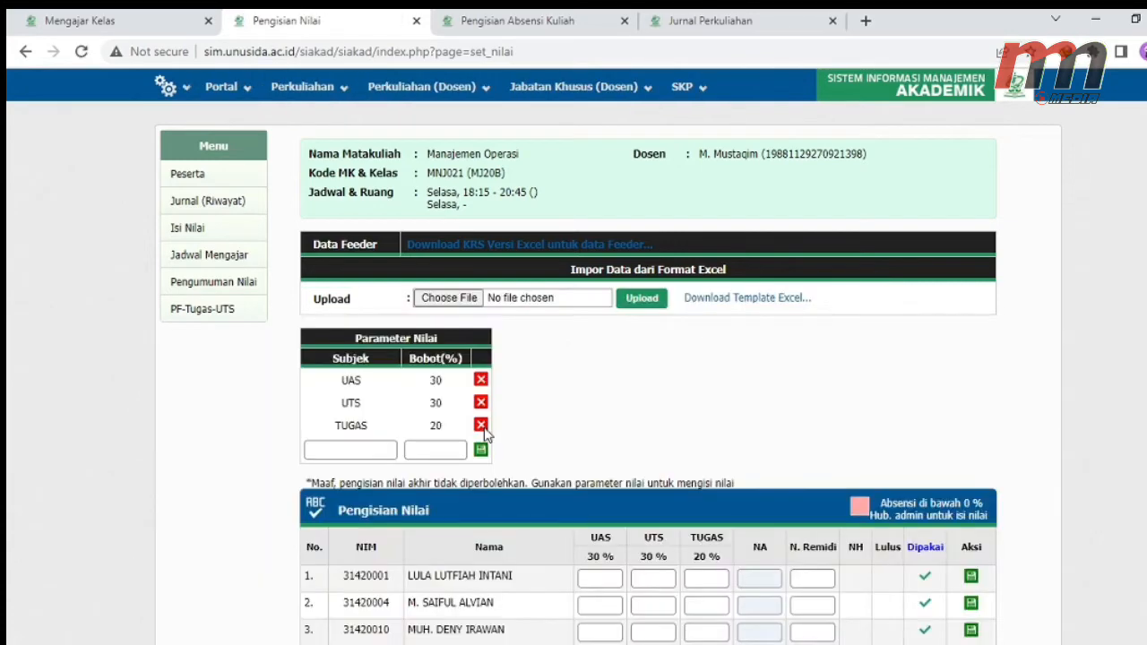
Add and save a grade parameter with subject PRESENSI and a weight of 20%.
left_click(358, 445)
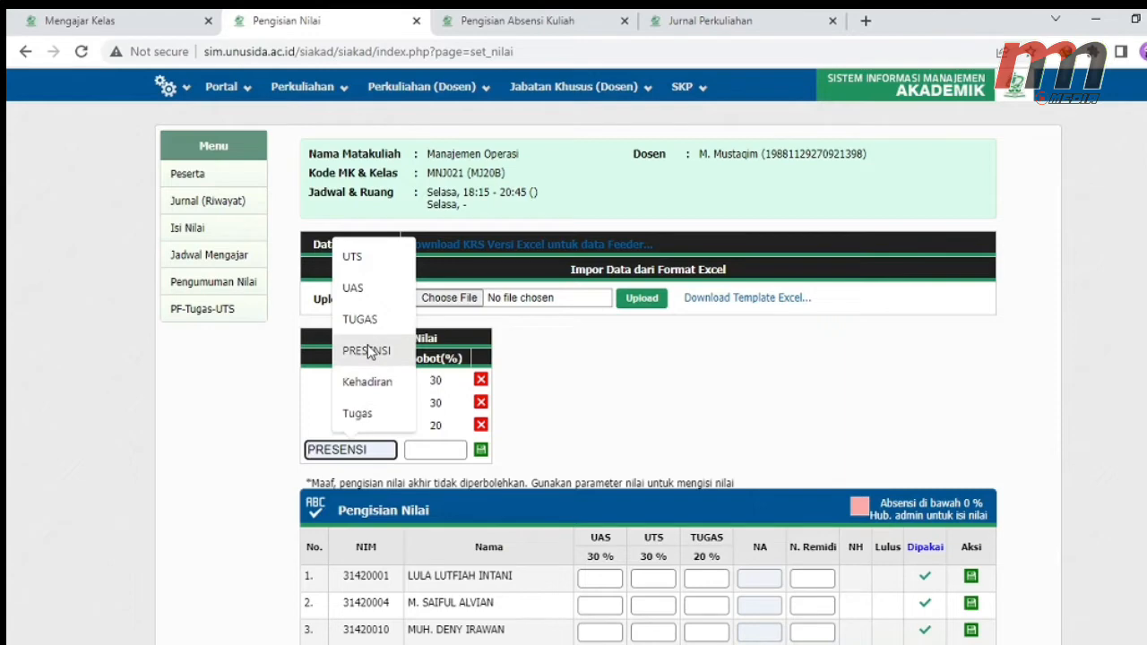
left_click(368, 351)
left_click(434, 447)
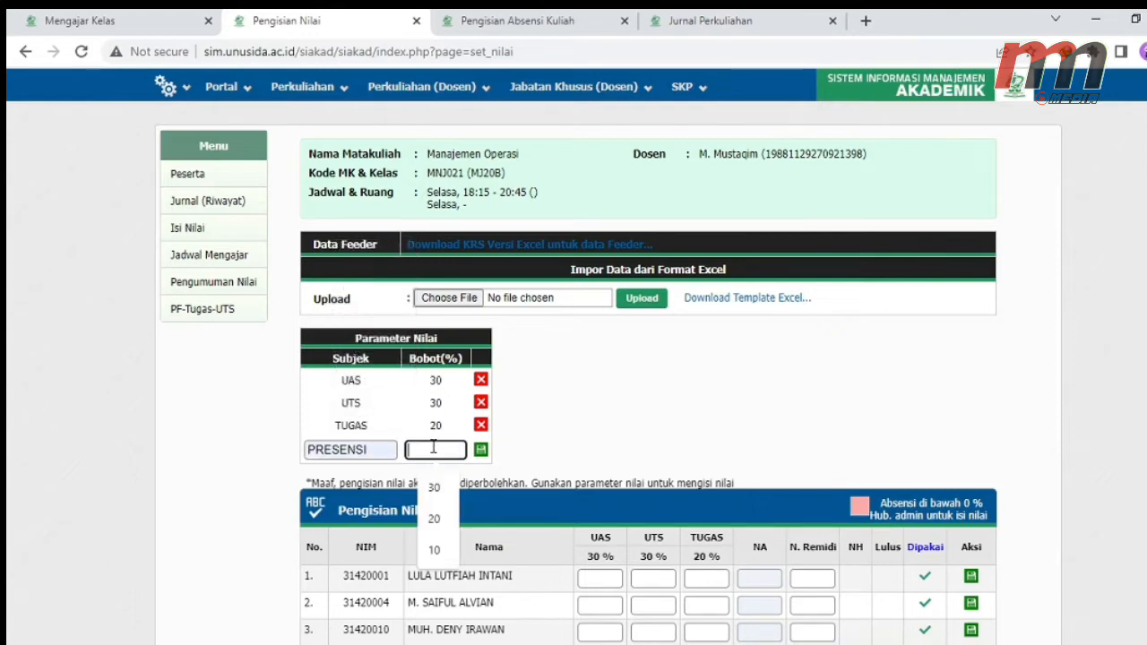
left_click(430, 532)
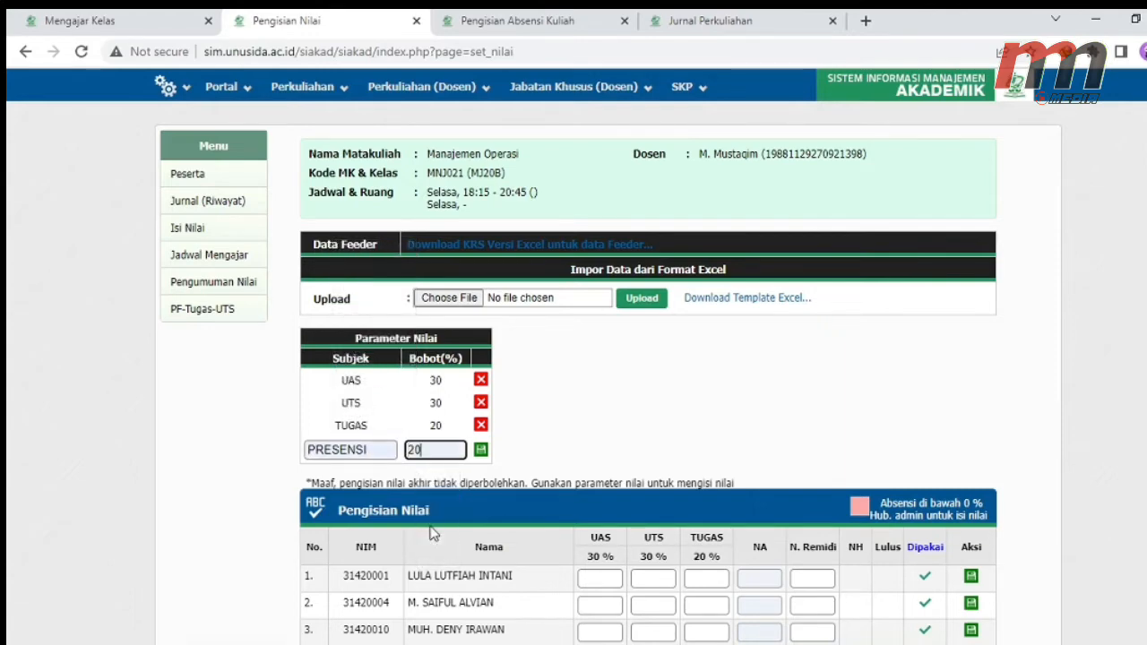
left_click(481, 451)
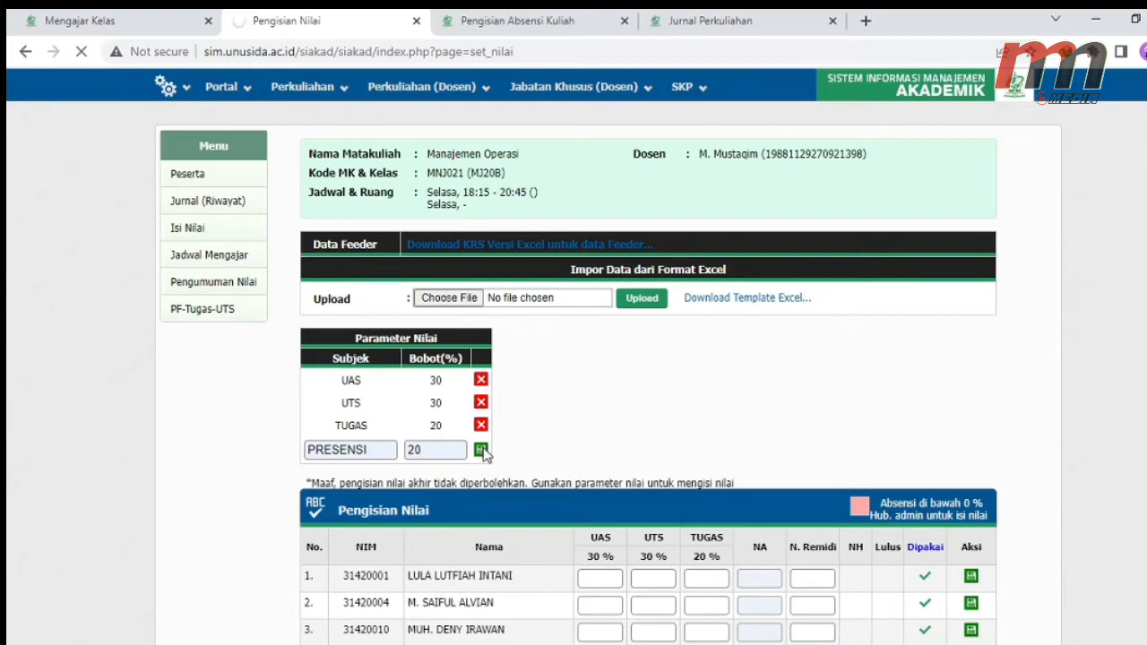
Fill in the first student's grades on the page: UAS 80, UTS 80, TUGAS 90 and PRESENSI 100.
scroll(551, 434, "down", 2)
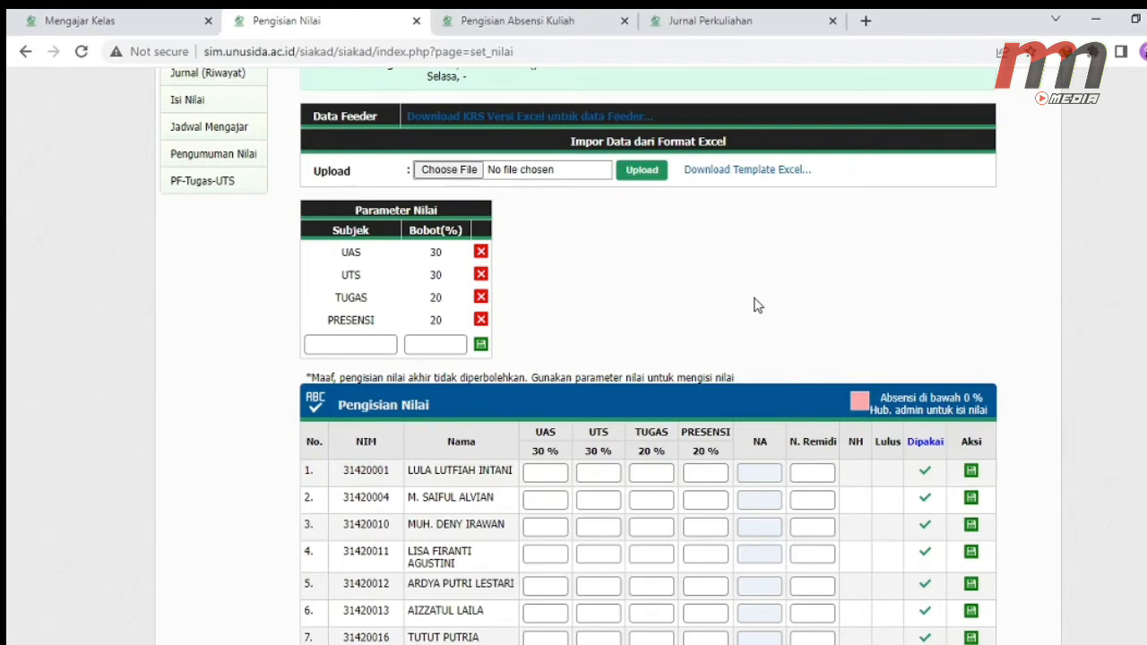
scroll(754, 305, "down", 2)
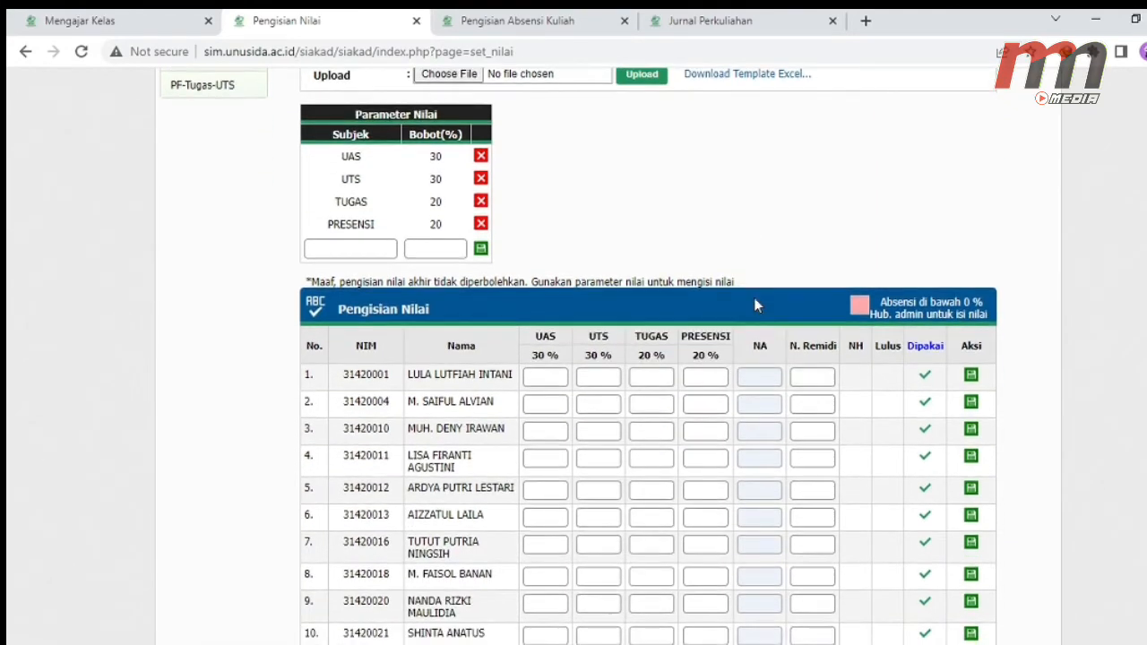
left_click(542, 379)
type("80")
left_click(605, 379)
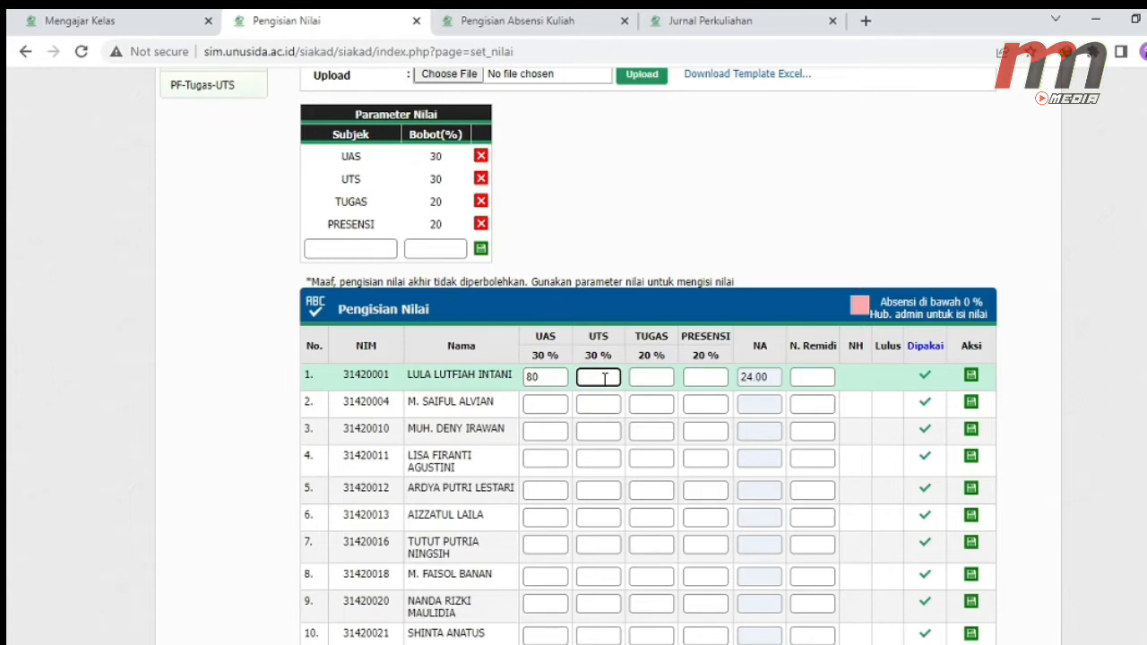
type("80")
left_click(646, 379)
type("90")
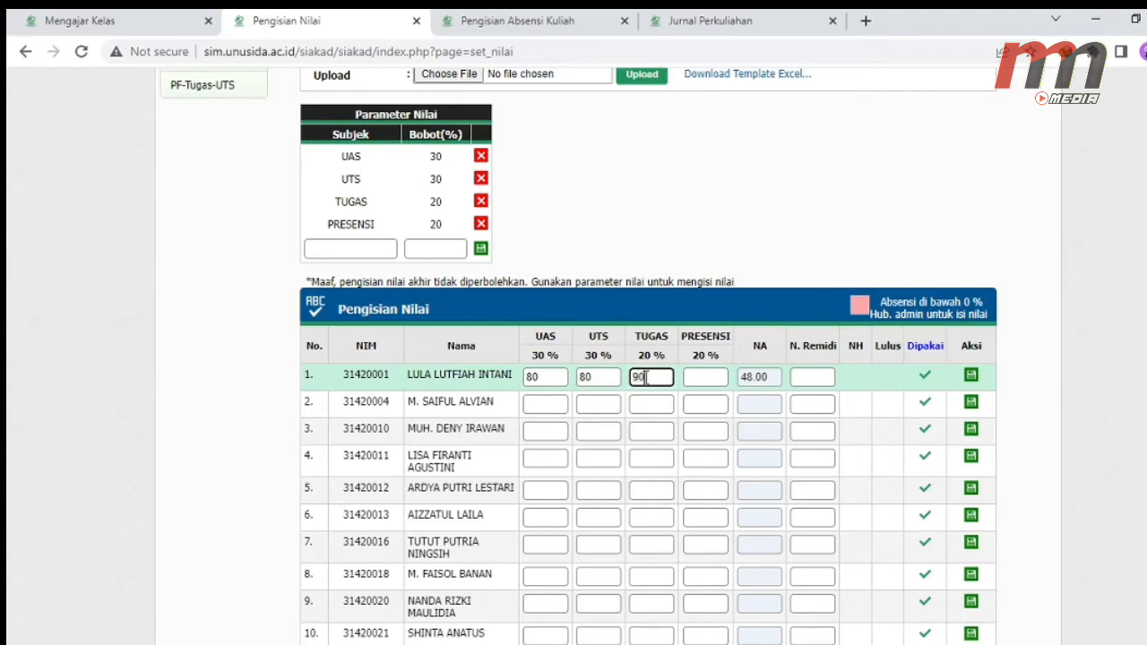
left_click(690, 375)
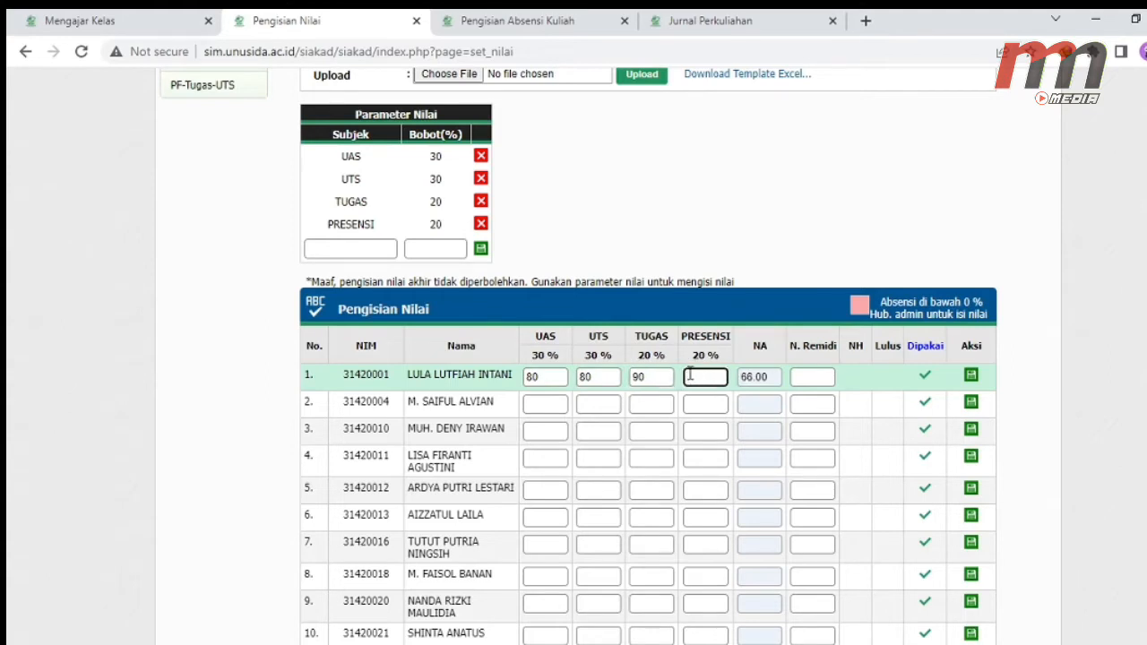
type("100")
key("Return")
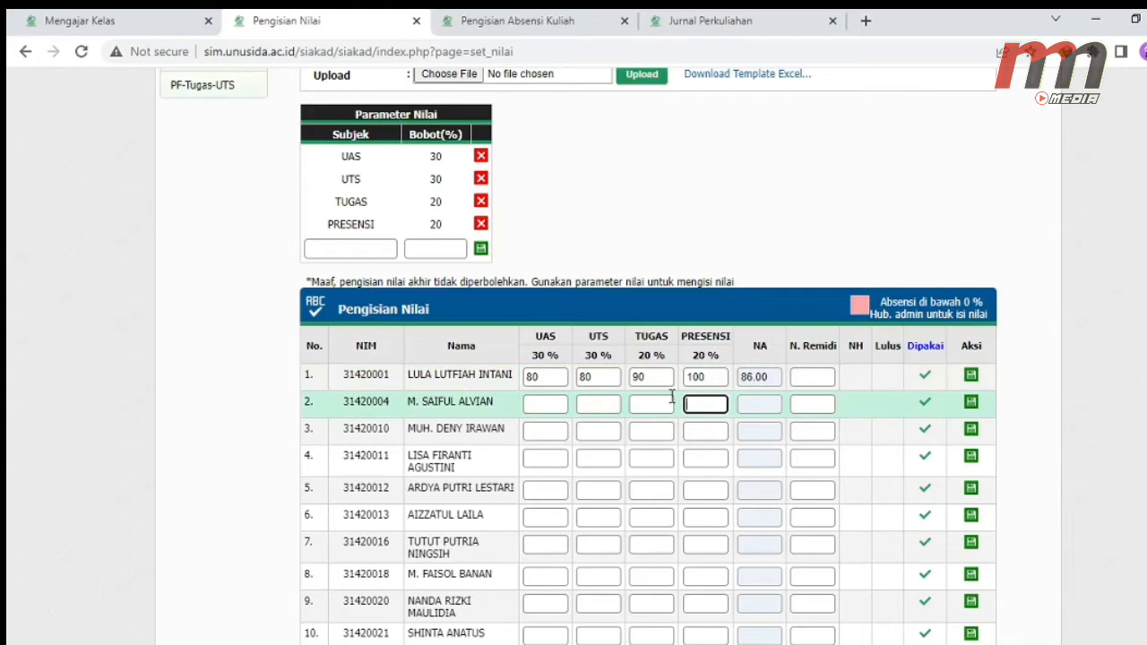
Look through the whole student grade table, including the save and grade validation sections beneath it.
scroll(672, 397, "down", 10)
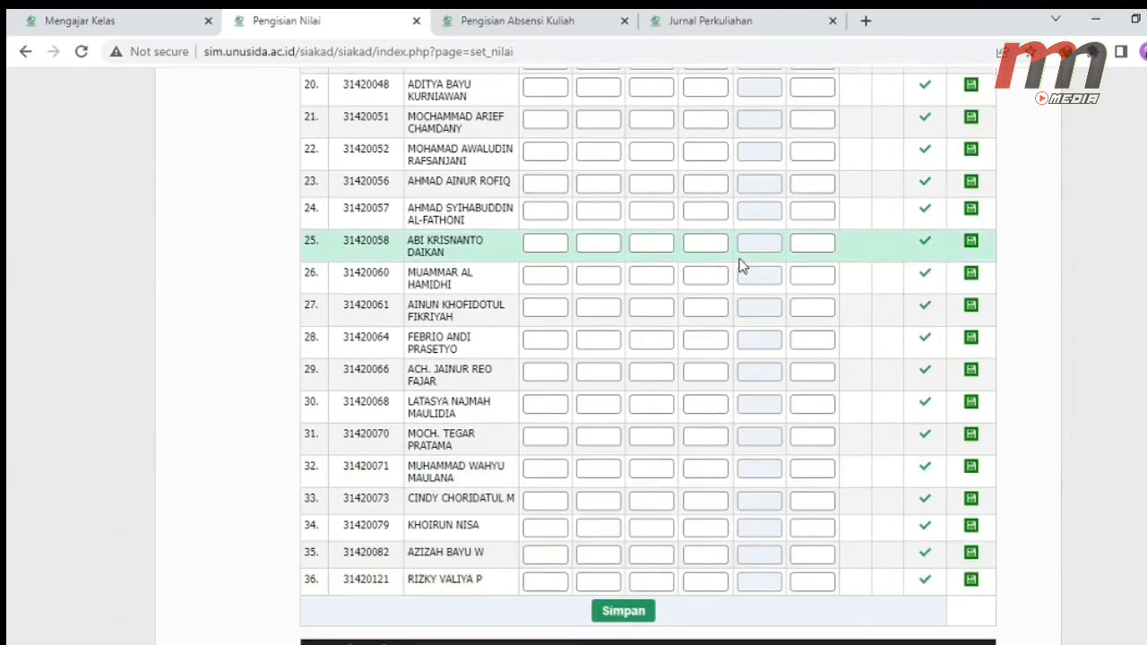
scroll(670, 175, "up", 5)
scroll(670, 174, "down", 5)
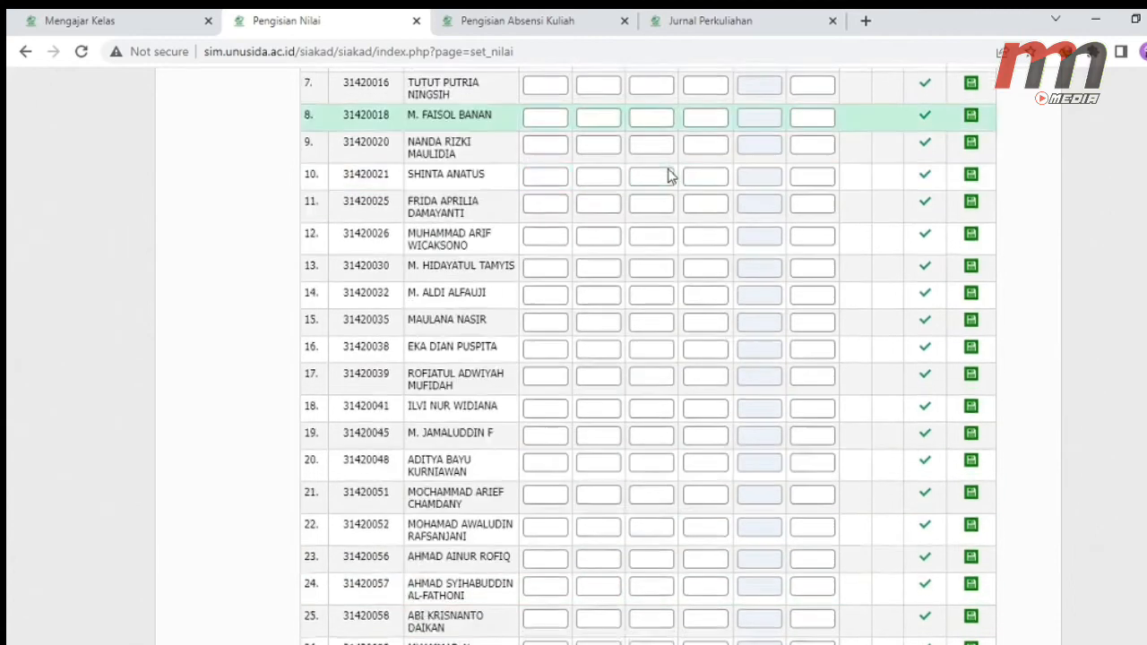
scroll(670, 171, "down", 2)
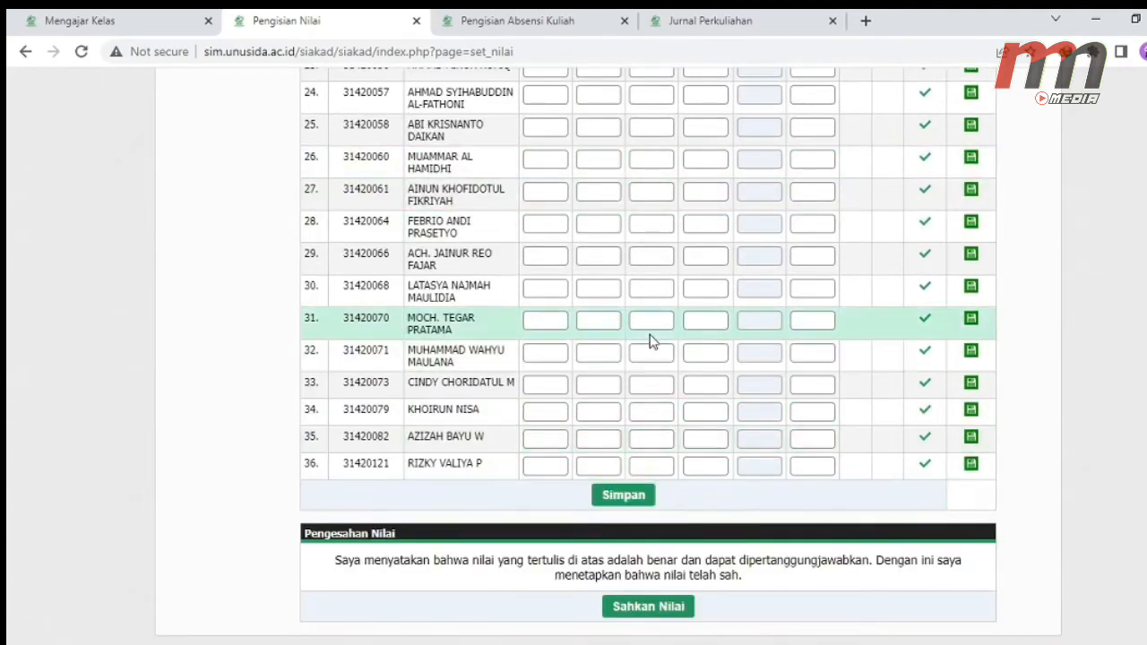
scroll(652, 338, "up", 1)
scroll(651, 340, "up", 10)
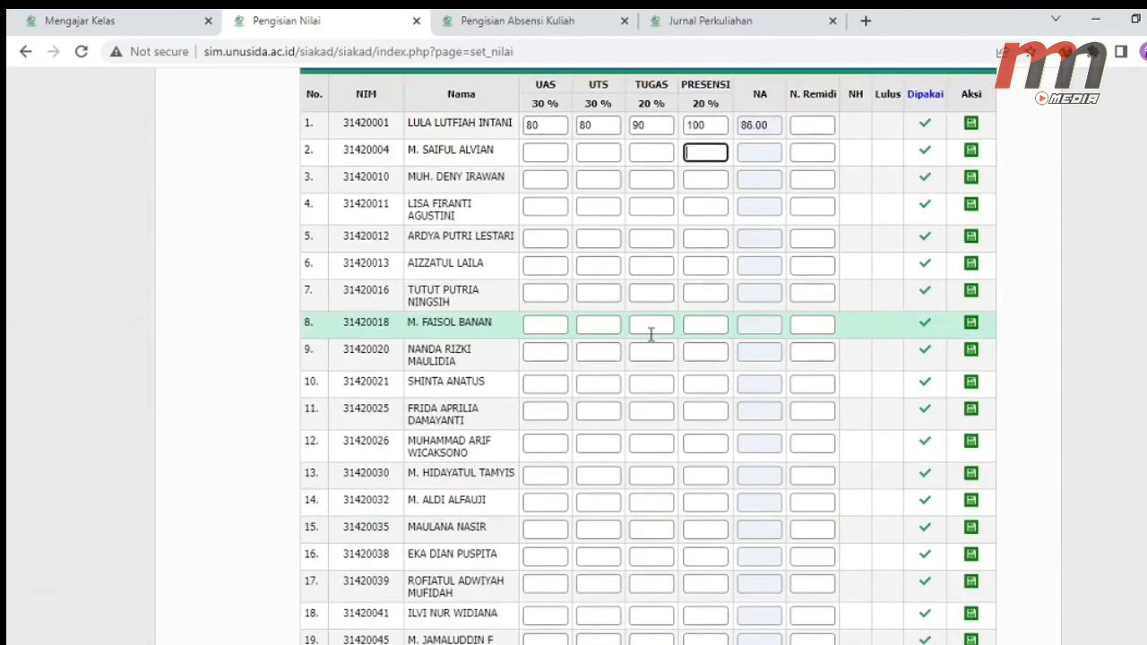
scroll(652, 334, "up", 1)
scroll(651, 335, "down", 4)
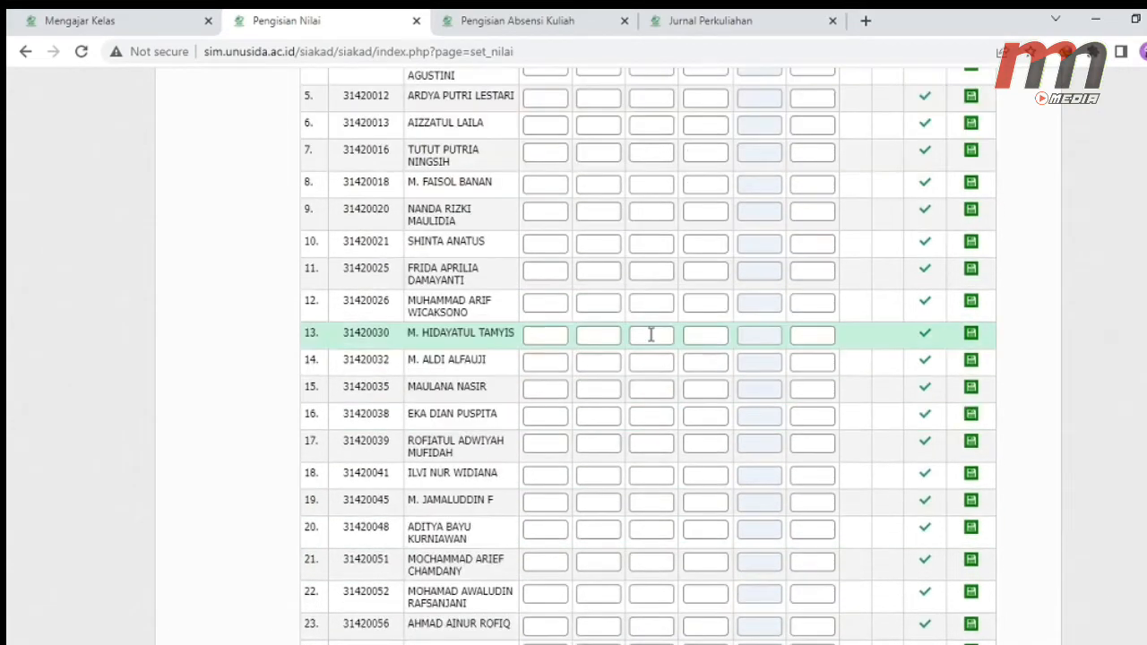
scroll(651, 335, "up", 5)
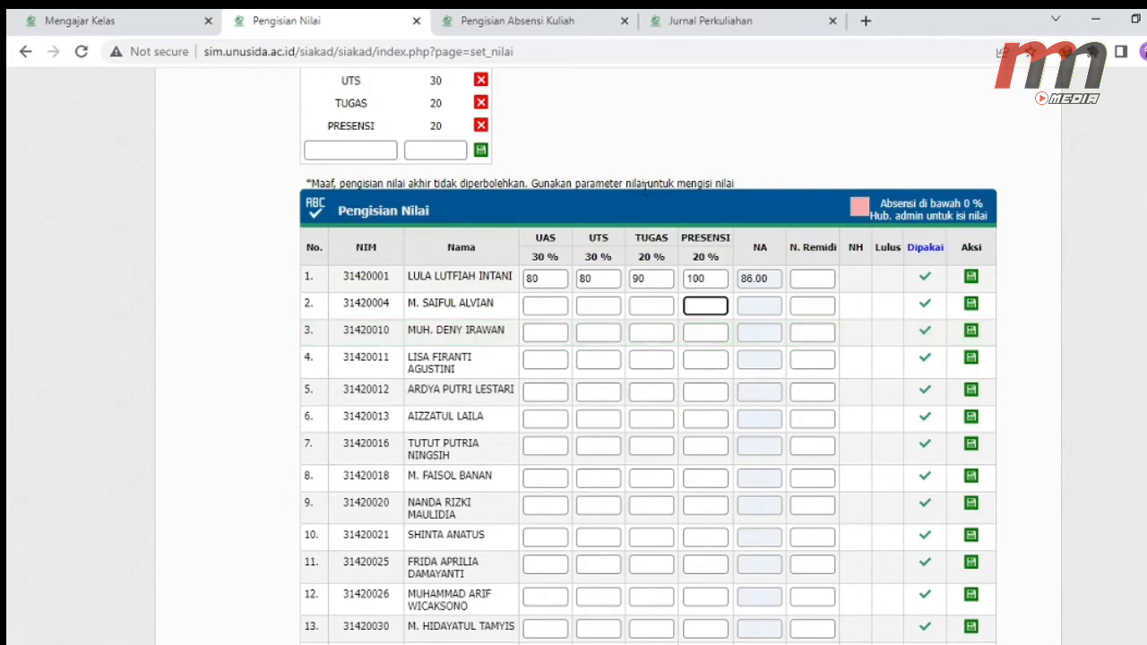
Download the Excel grade import template and open it in Microsoft Excel with editing enabled.
scroll(647, 196, "up", 2)
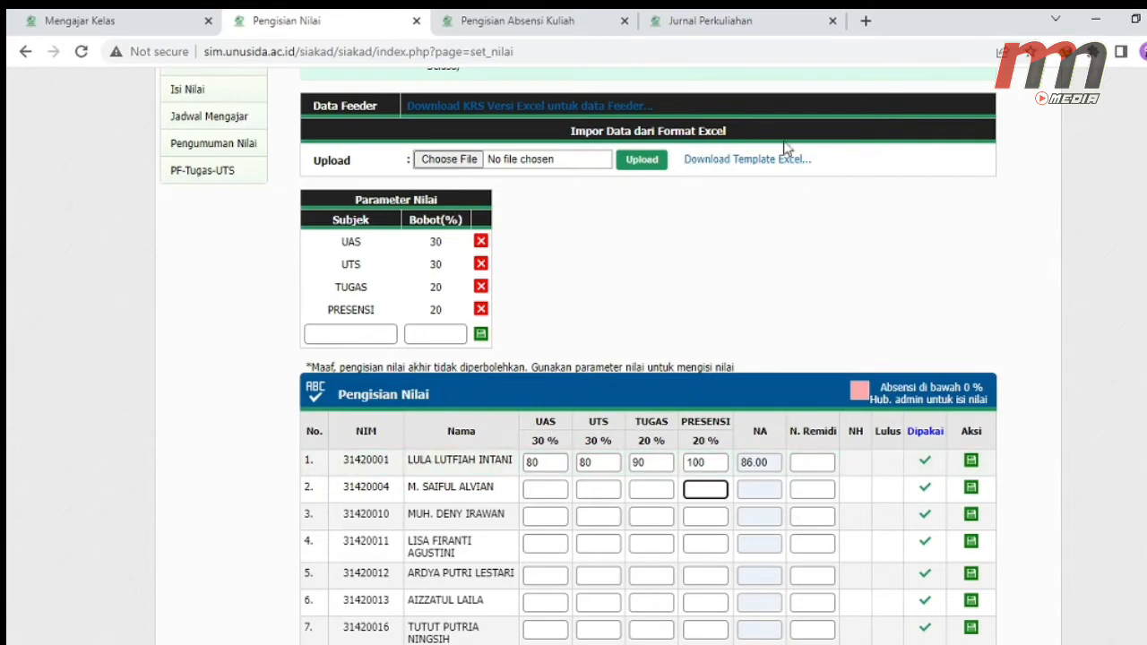
left_click(743, 163)
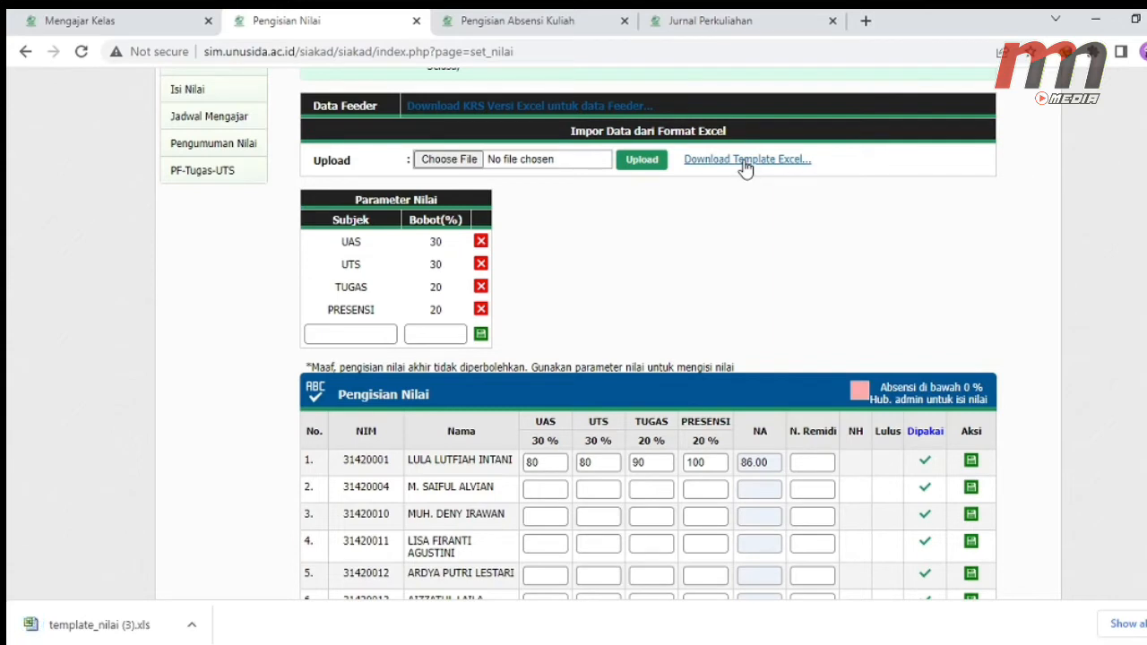
left_click(99, 625)
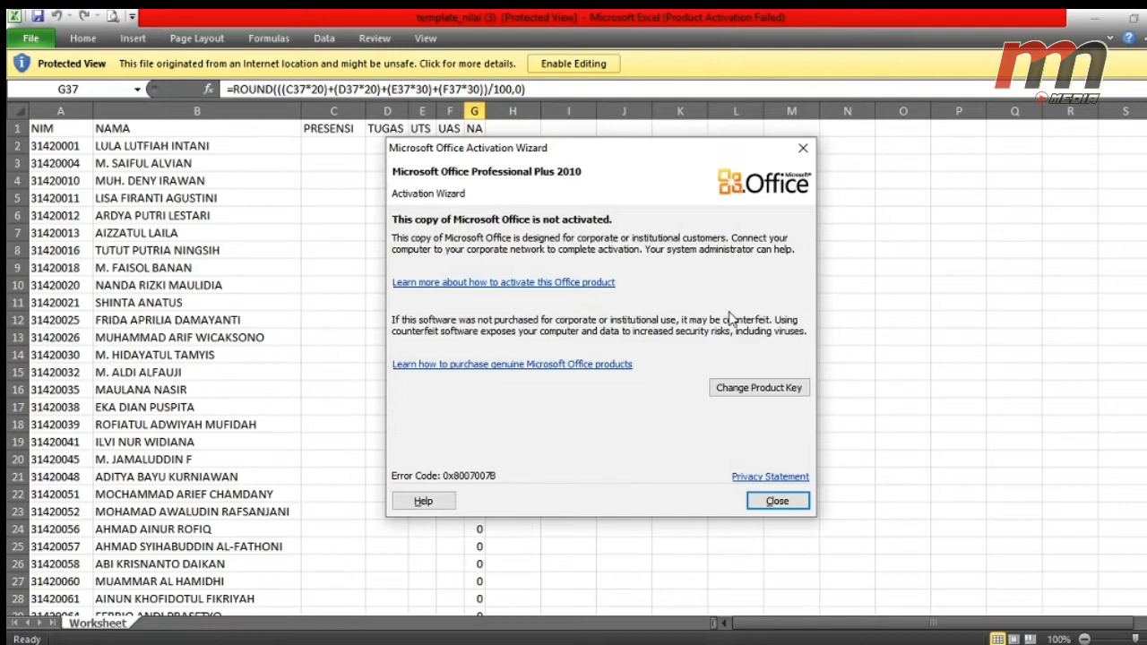
key("Escape")
left_click(587, 68)
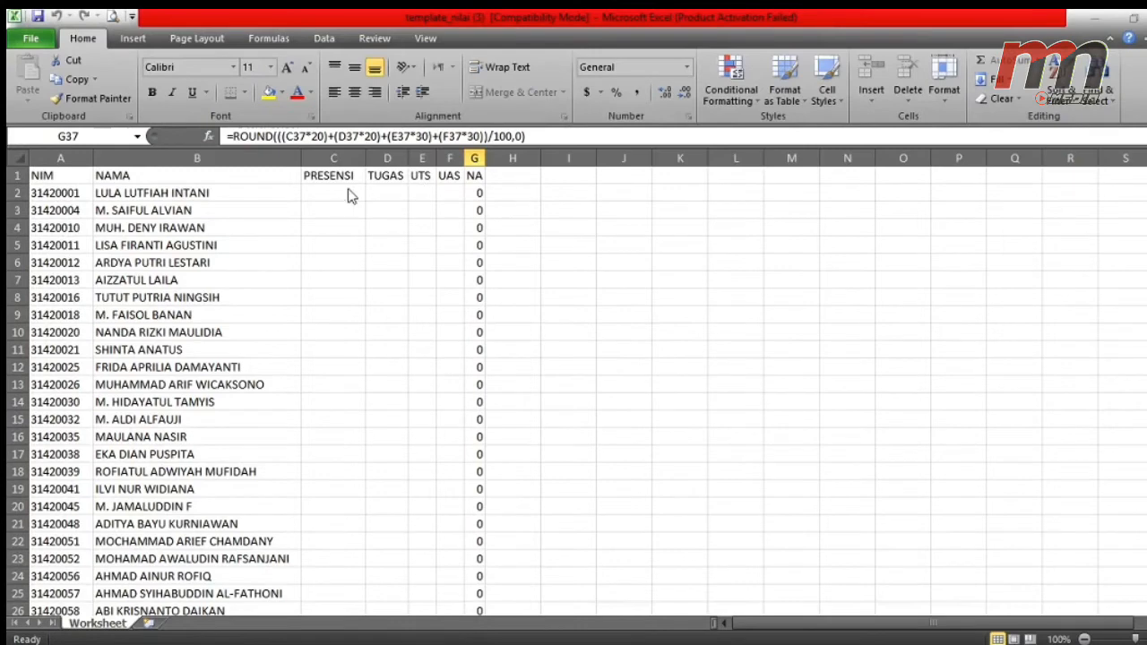
Compare the template's PRESENSI, TUGAS, UTS, UAS and NA columns with the grade entry page by temporarily shrinking the Excel window.
left_click(345, 194)
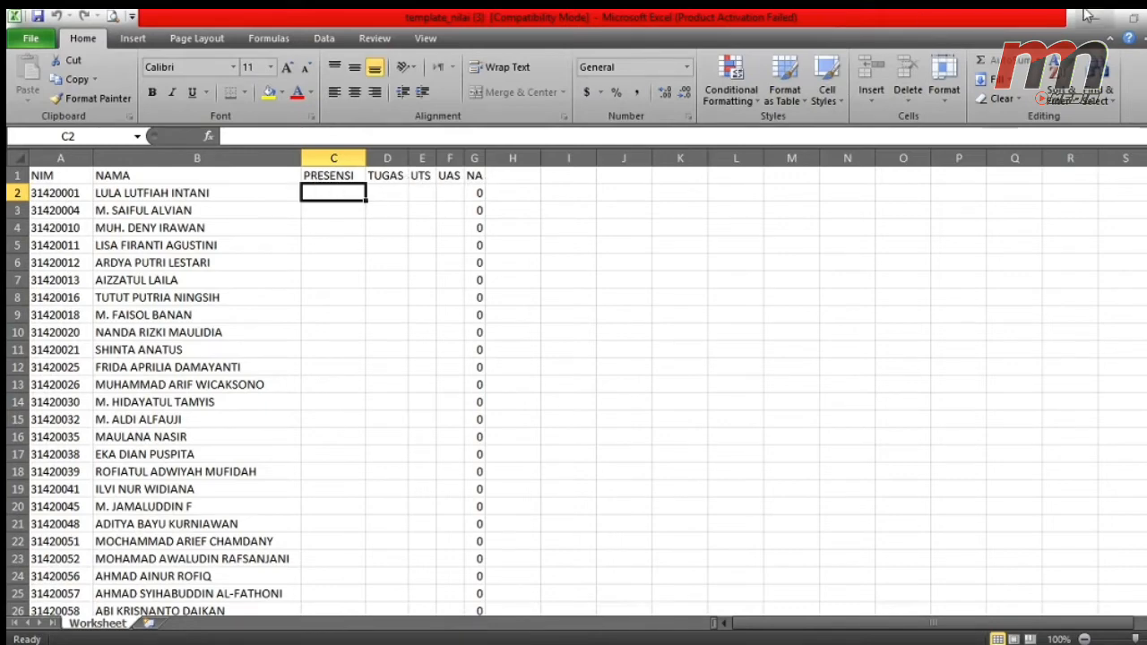
left_click(1133, 17)
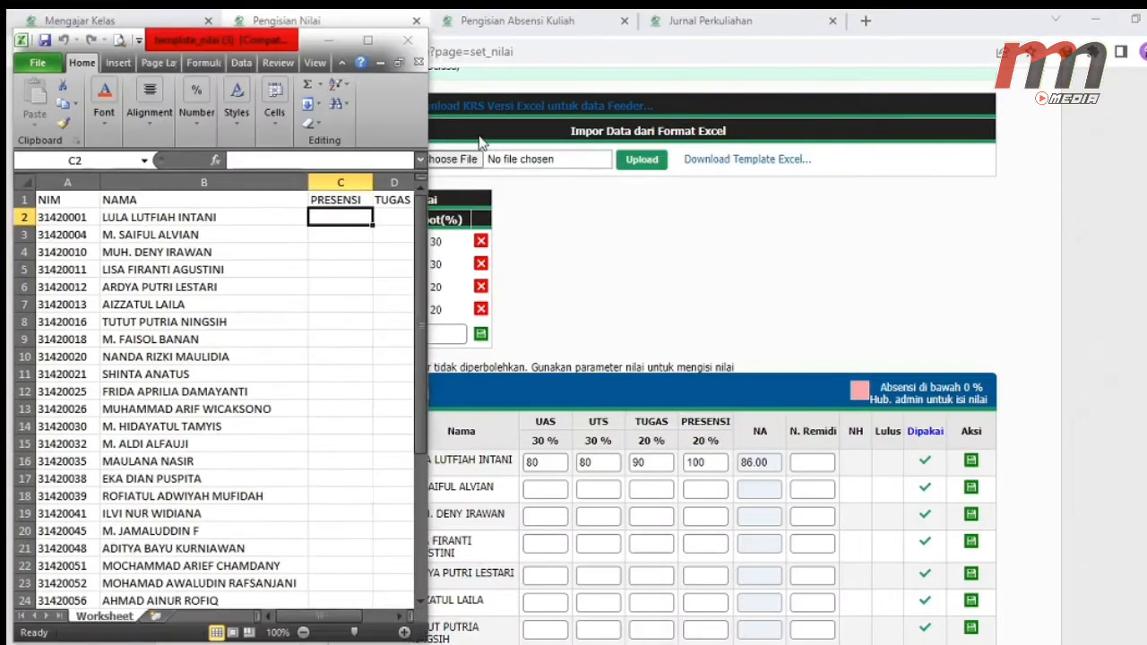
scroll(281, 294, "right", 1)
scroll(282, 294, "right", 1)
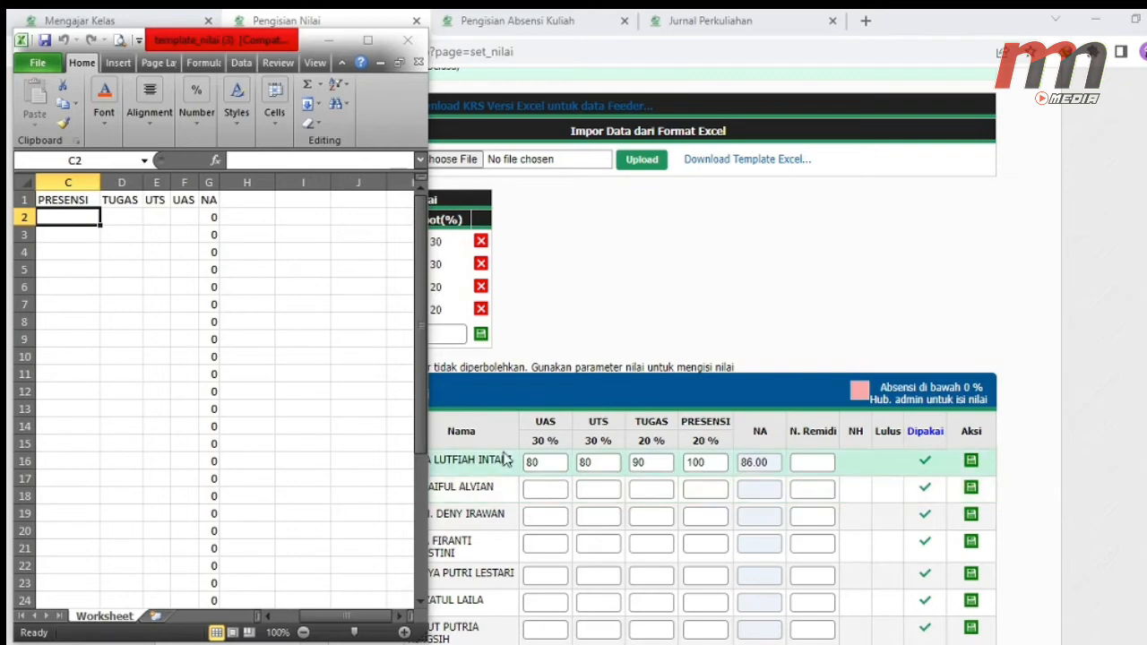
left_click(368, 40)
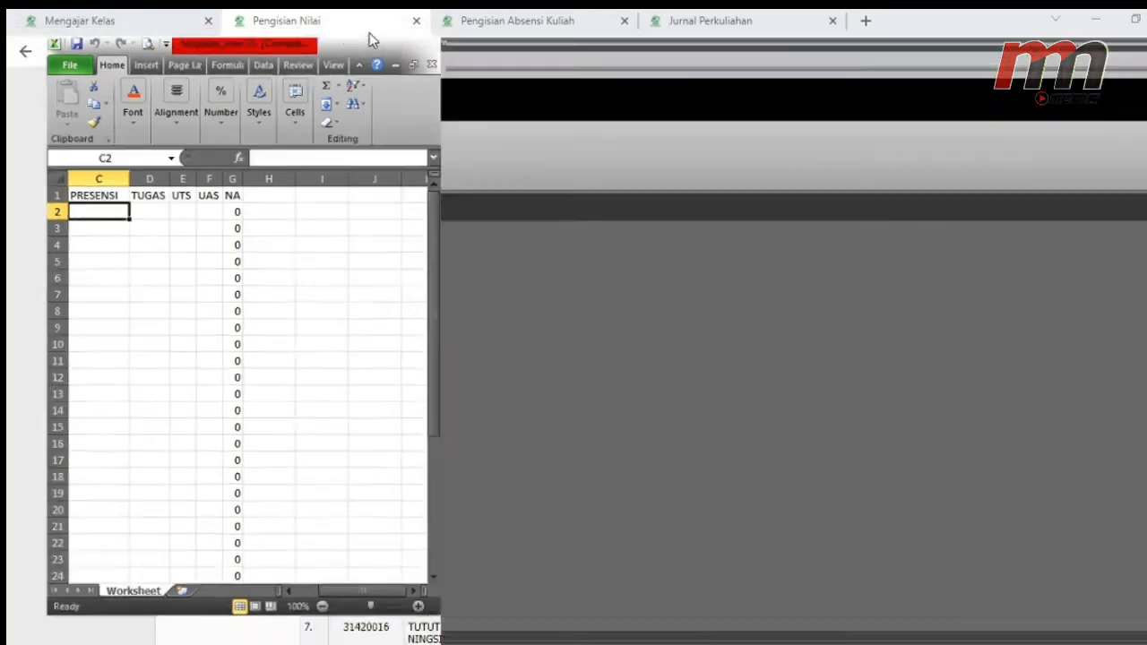
scroll(192, 228, "left", 2)
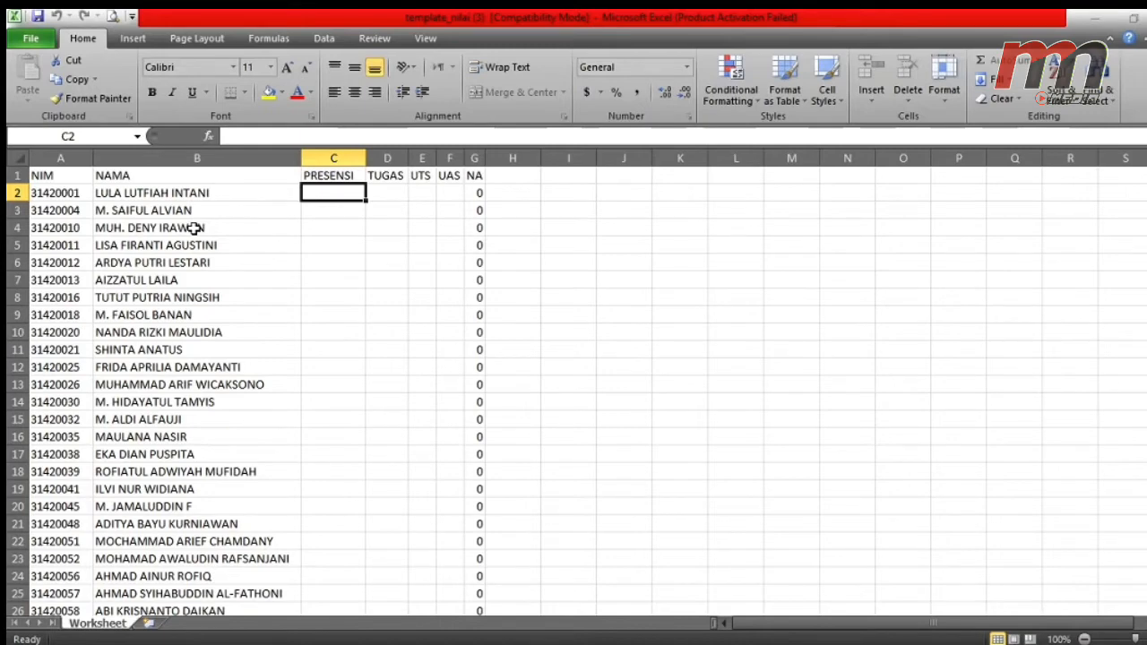
Enter the first student's grades in row 2 of the template: PRESENSI 90, TUGAS 80, UTS 80 and UAS 90.
type("90")
key("Tab")
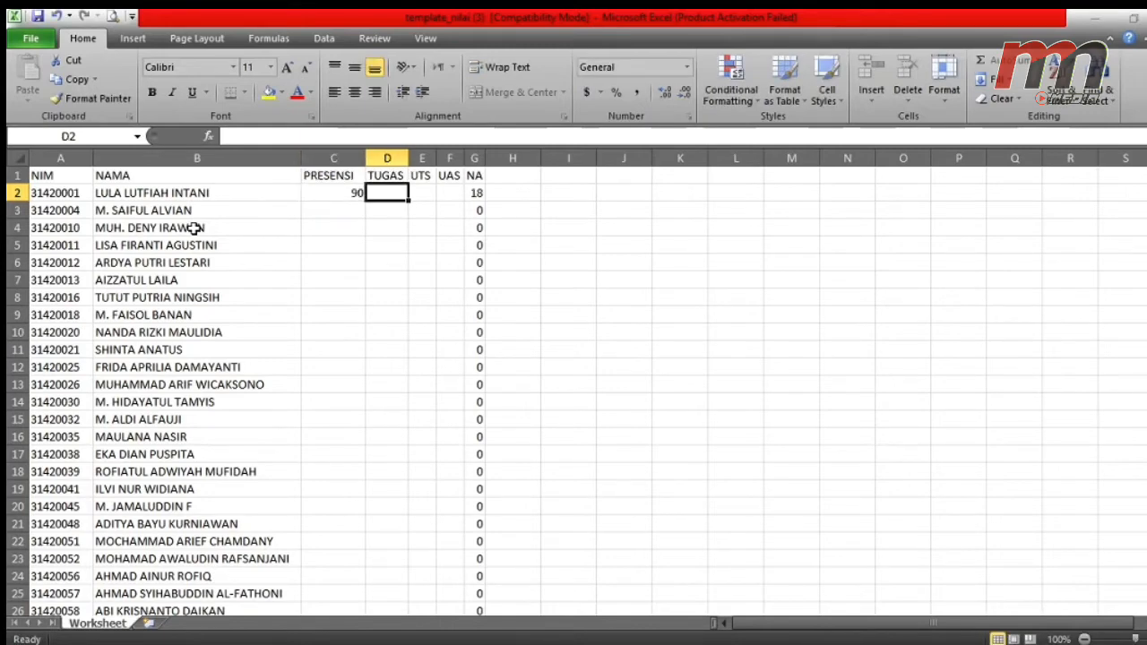
type("80")
key("Tab")
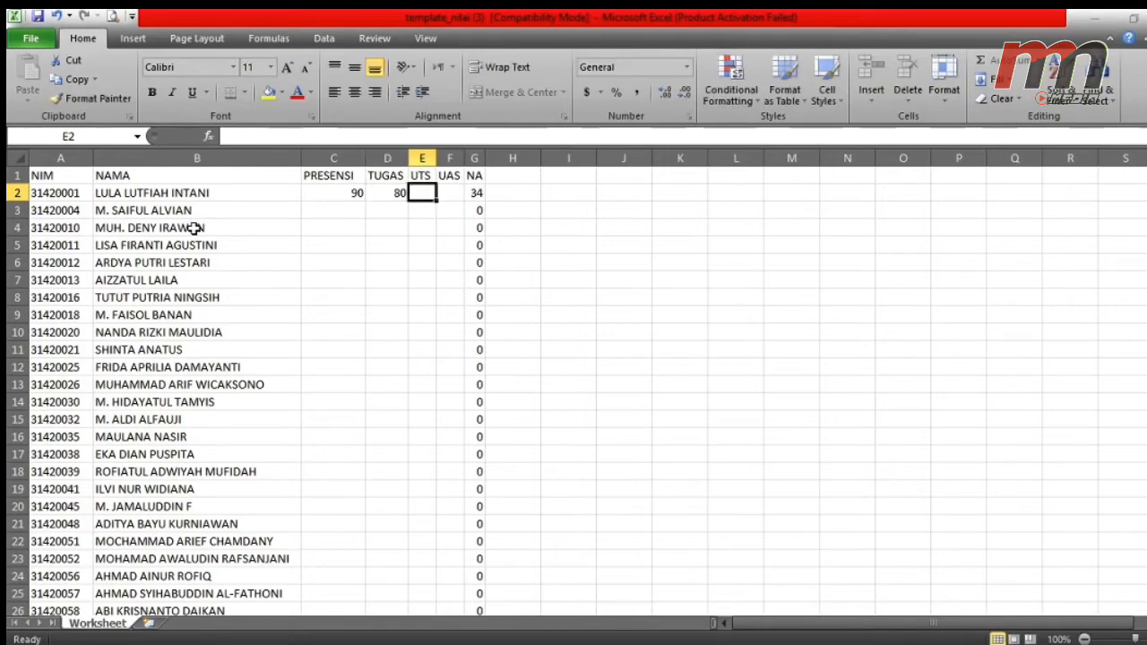
type("80")
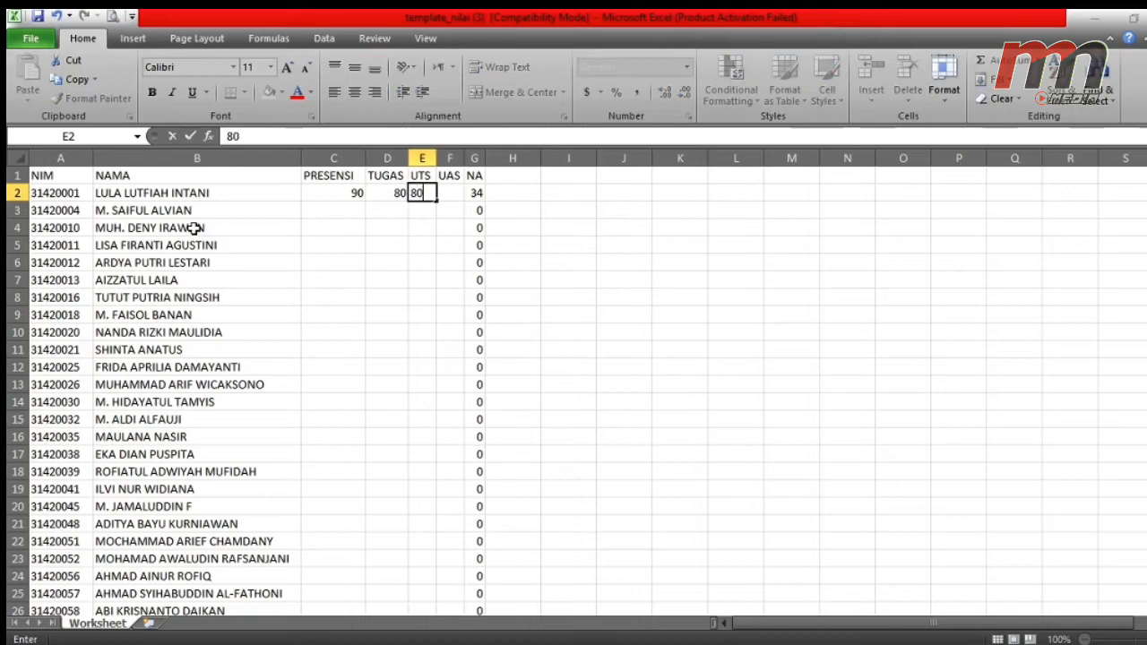
key("Tab")
type("90")
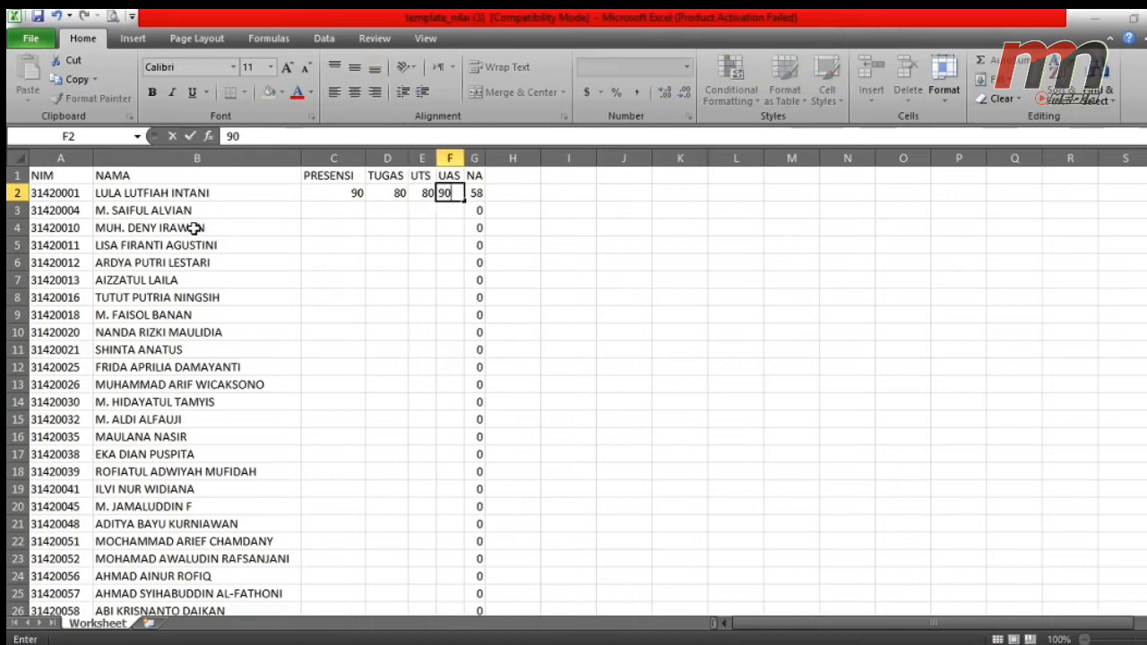
key("Return")
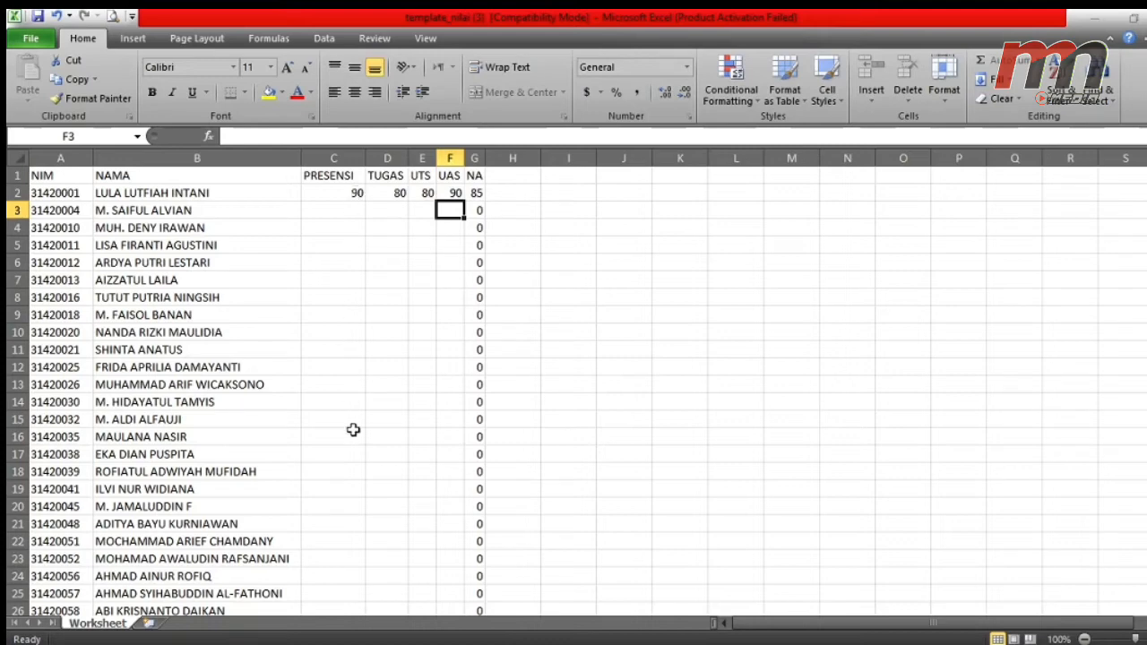
Fill the row 2 grades in PRESENSI, TUGAS, UTS and UAS down to the last student in row 37.
scroll(353, 431, "down", 6)
scroll(340, 483, "up", 6)
left_click_drag(344, 191, 447, 206)
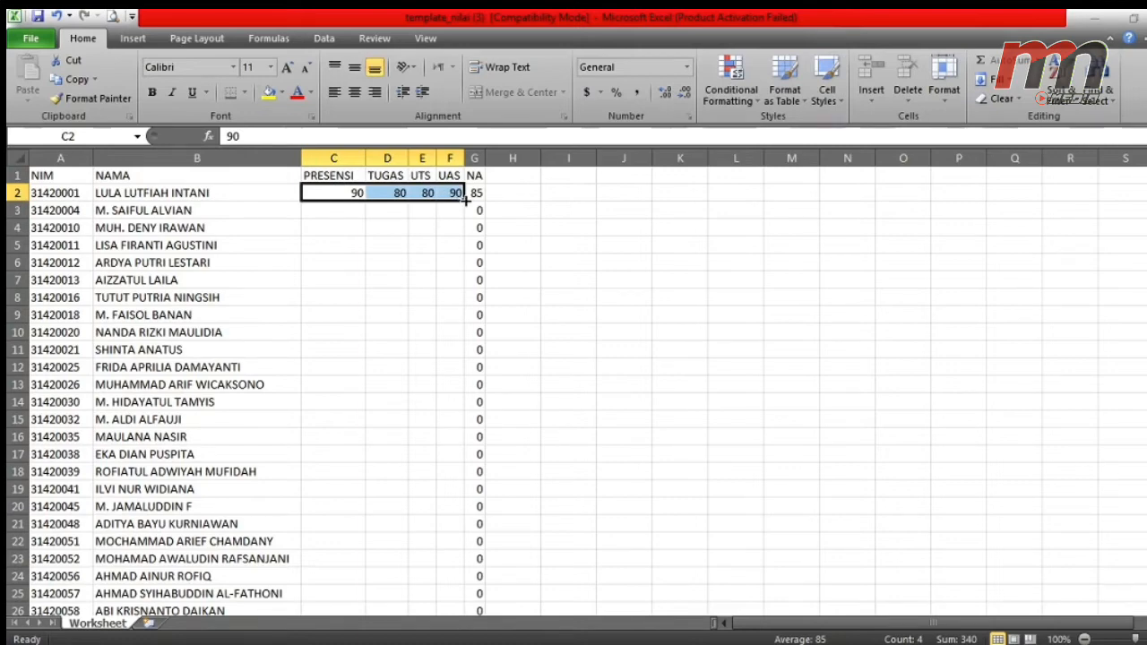
left_click_drag(465, 202, 455, 583)
scroll(407, 359, "up", 5)
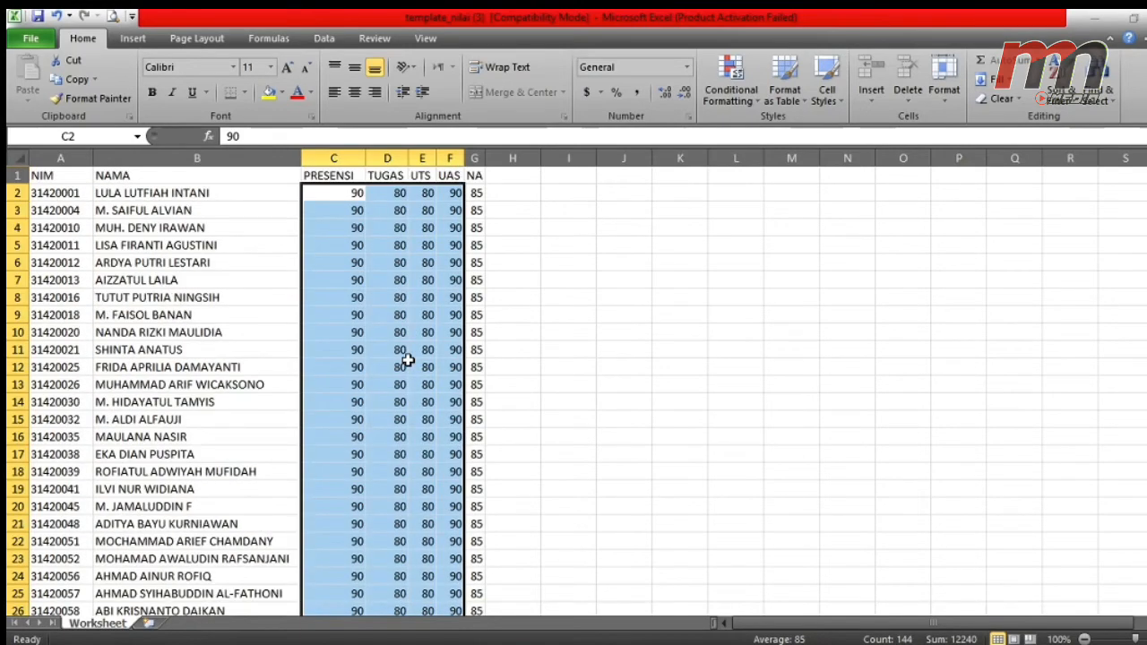
Change the row 22 student's PRESENSI to 100 and UTS to 90 in the template.
scroll(408, 359, "down", 3)
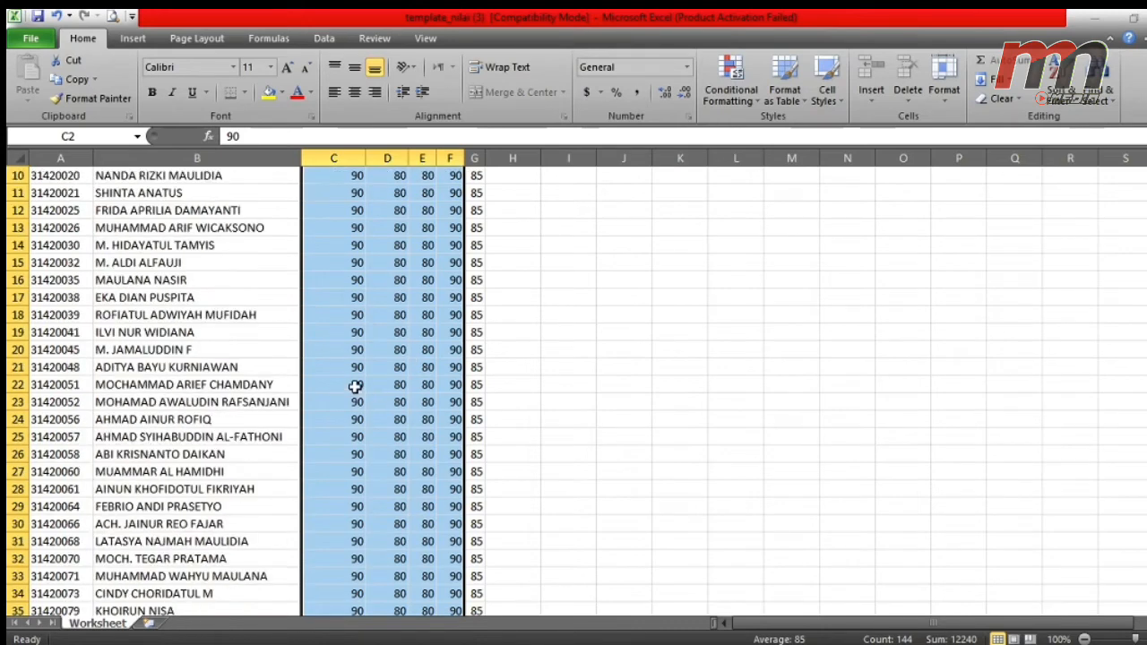
left_click(356, 384)
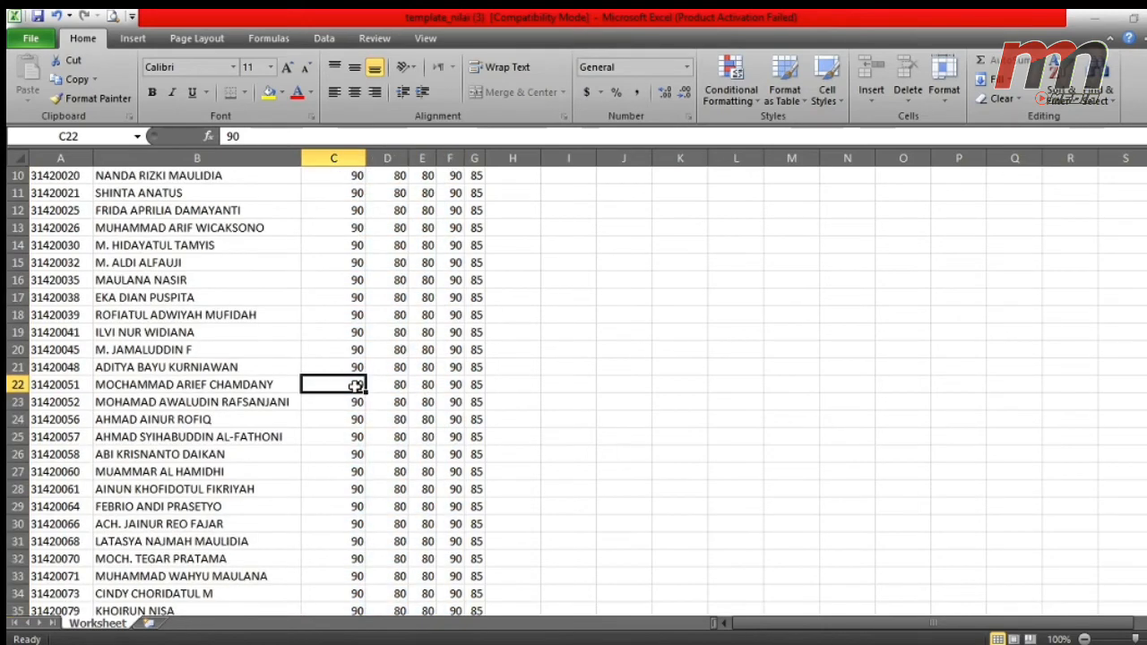
type("100")
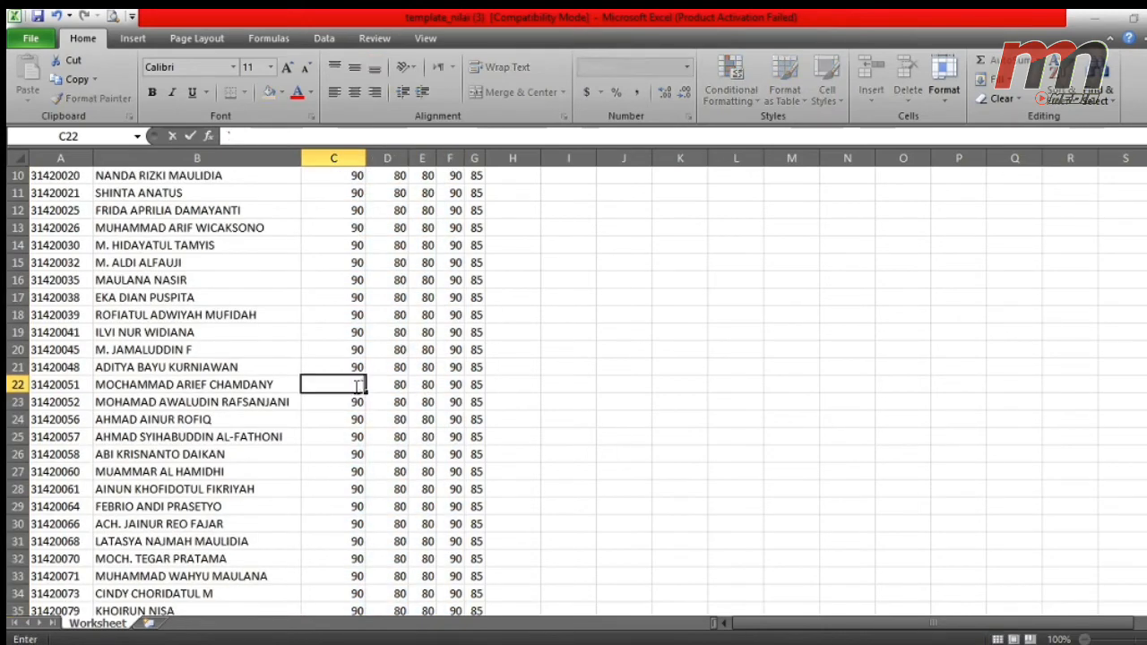
key("BackSpace")
key("BackSpace")
key("BackSpace")
type("100")
key("Tab")
key("Tab")
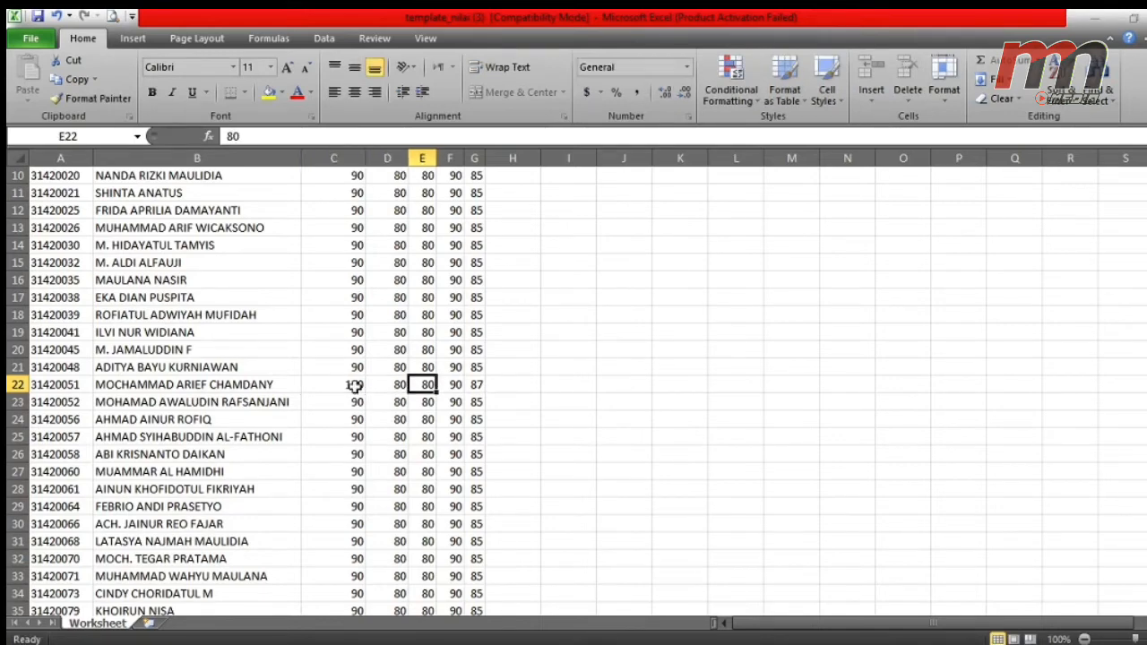
type("90")
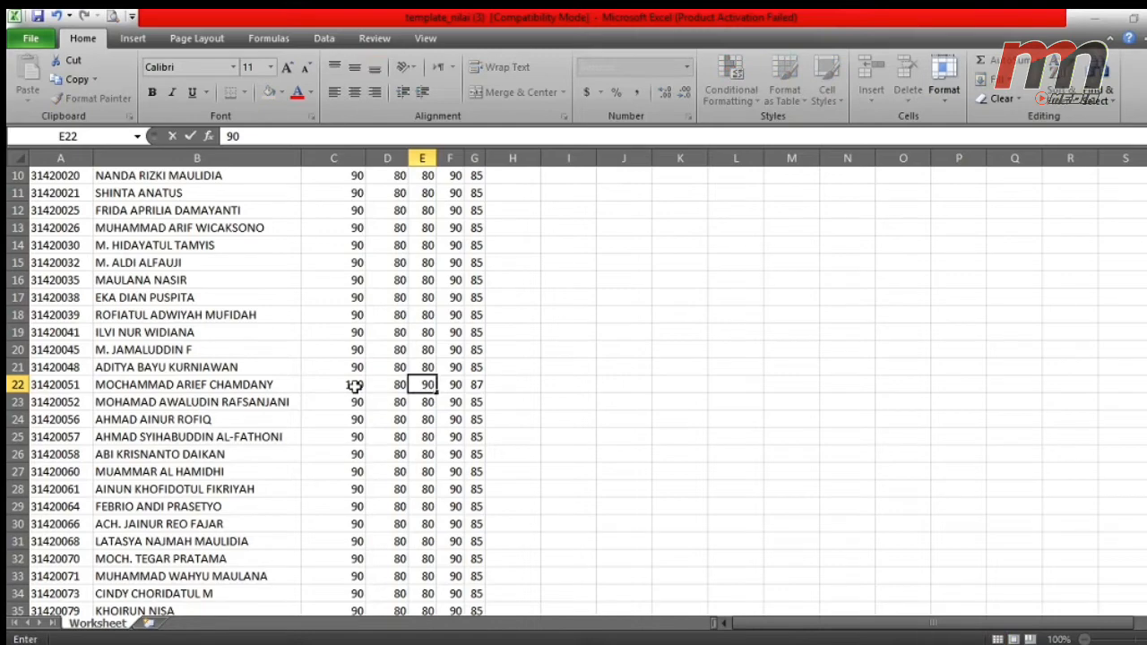
key("Tab")
Set the UAS grade of the student in row 33 to 80.
key("Down")
key("Down")
key("Down")
key("Down")
key("Down")
key("Down")
key("Down")
key("Down")
key("Down")
key("Down")
key("Down")
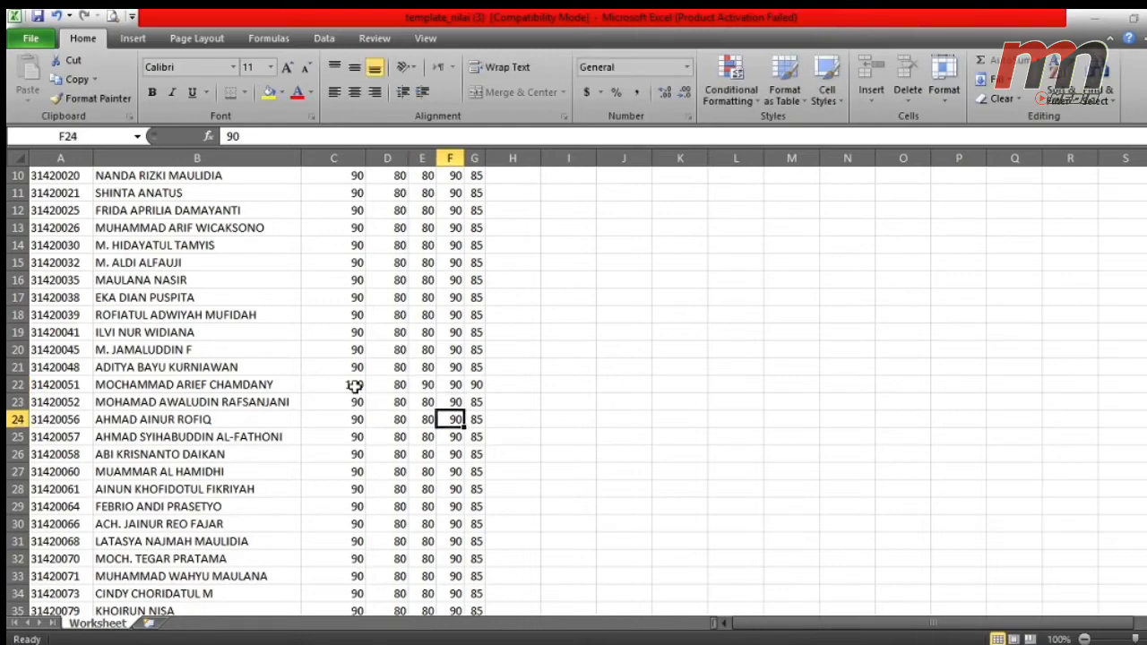
type("80")
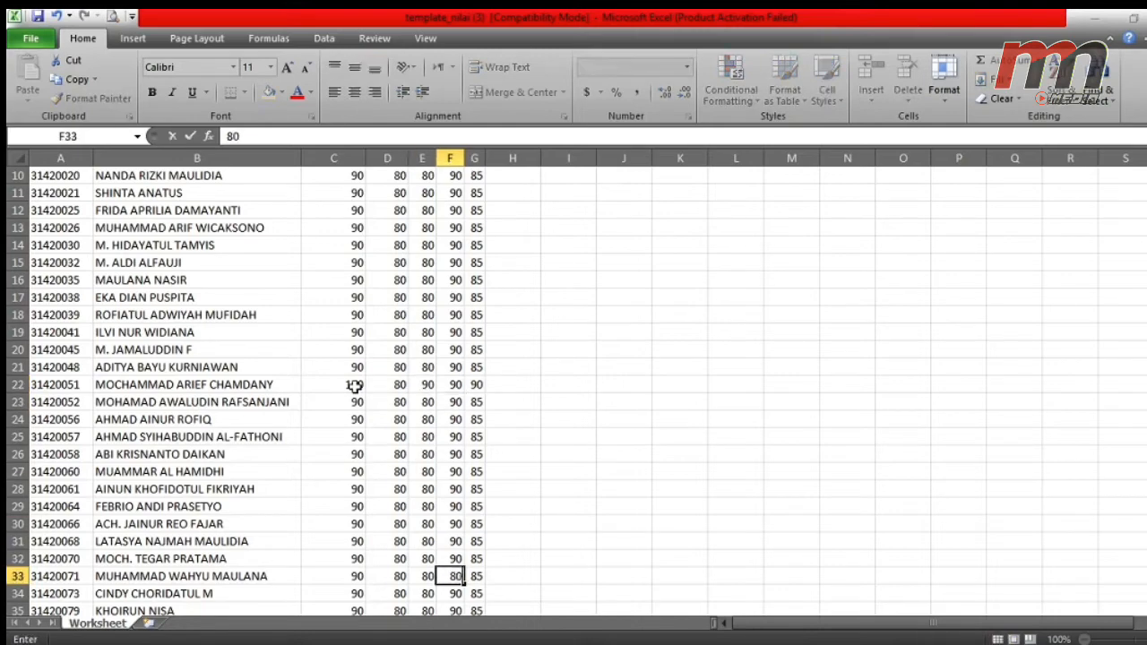
key("Left")
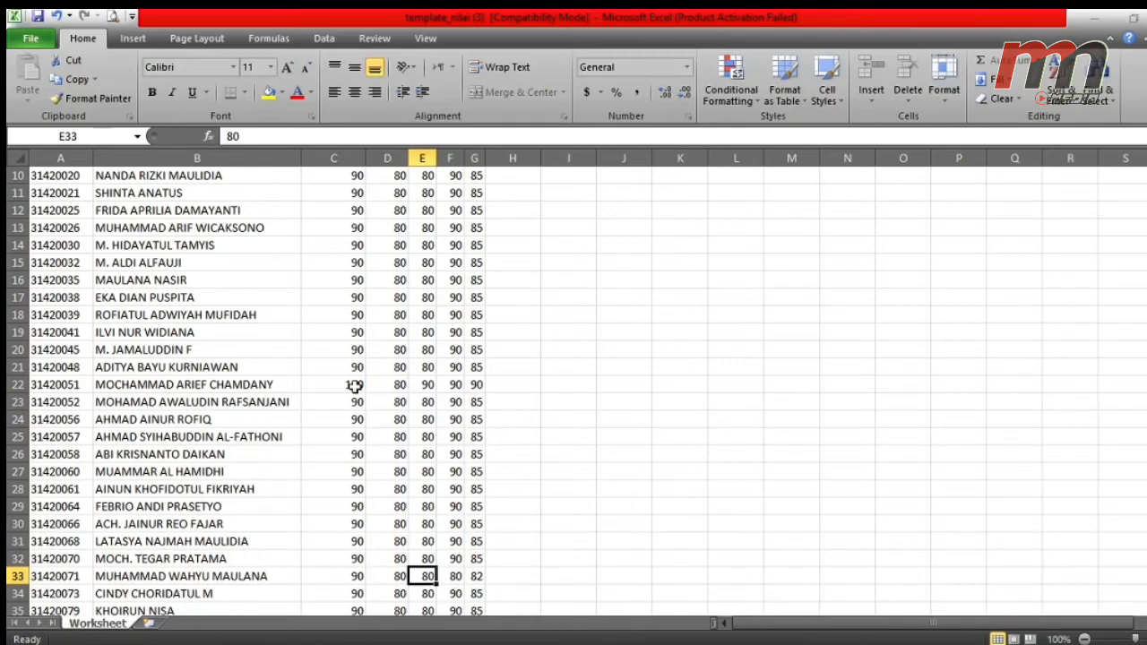
key("Left")
key("Left")
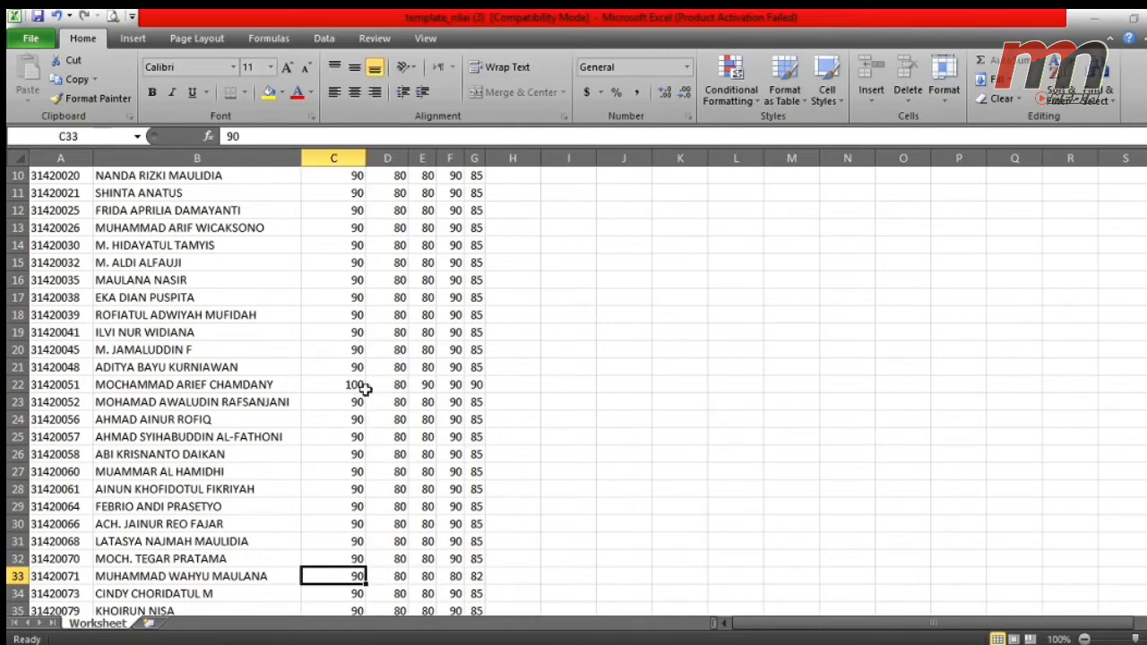
Change the last student's grades in row 37 to PRESENSI 100 and UTS 90.
scroll(364, 387, "down", 3)
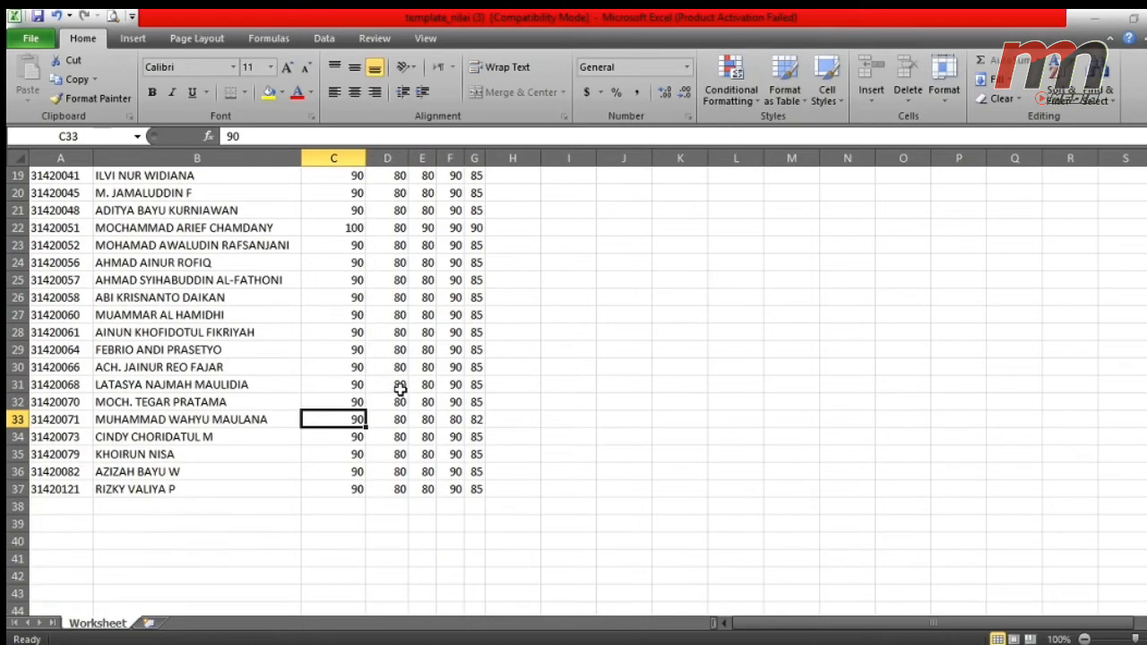
left_click(339, 489)
type("100")
key("Right")
key("Right")
key("Right")
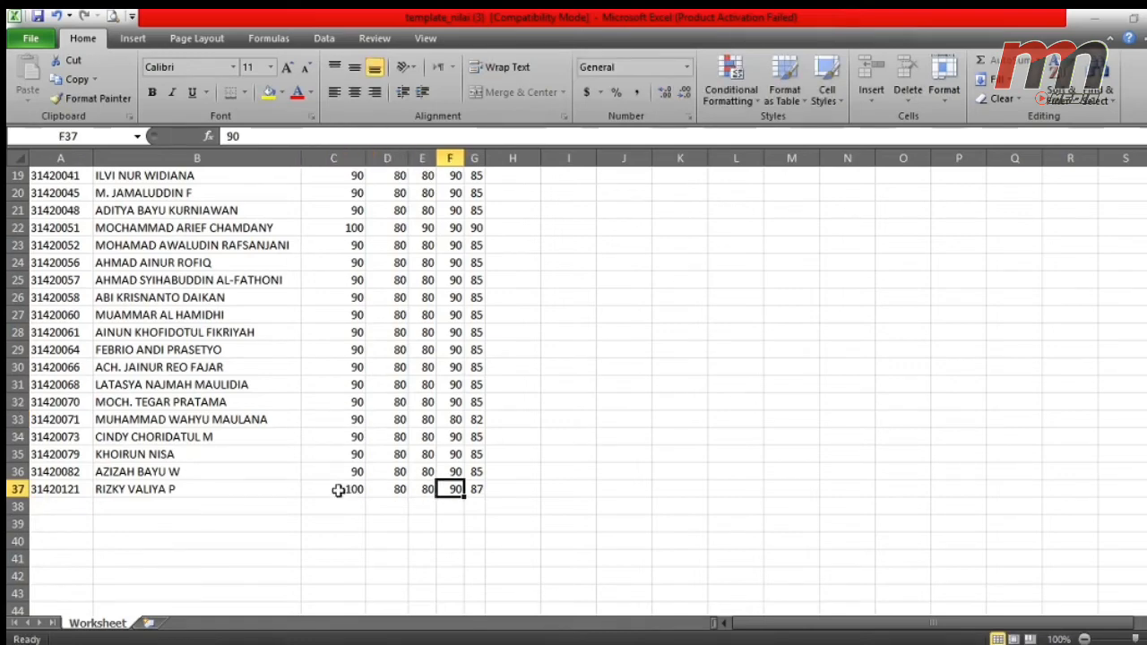
key("Left")
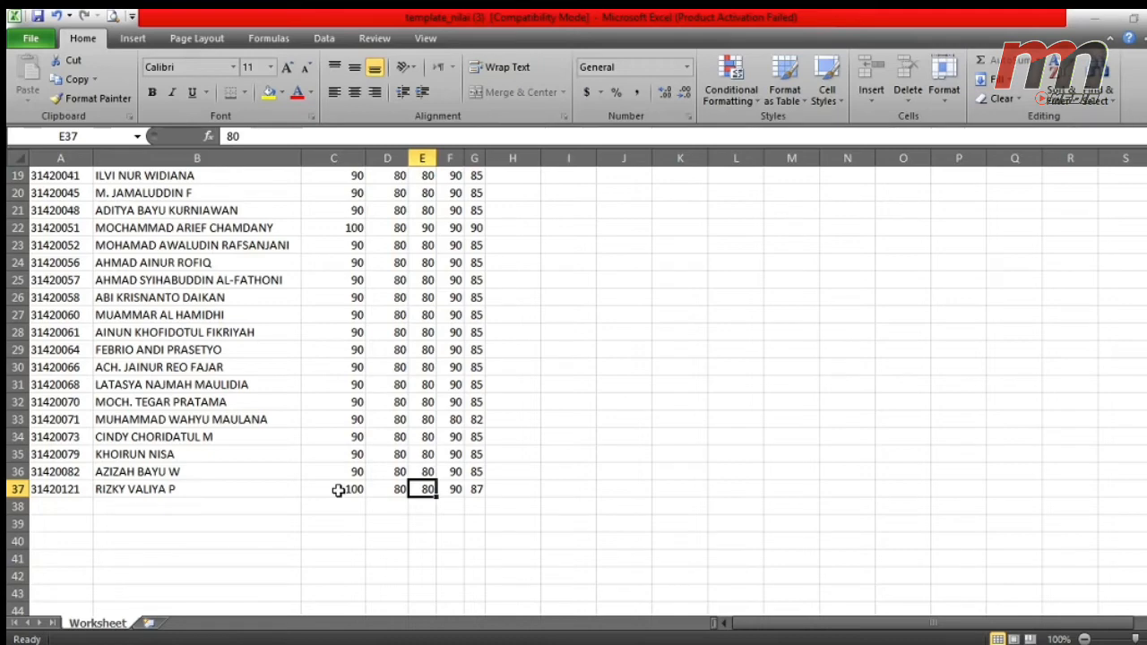
type("90")
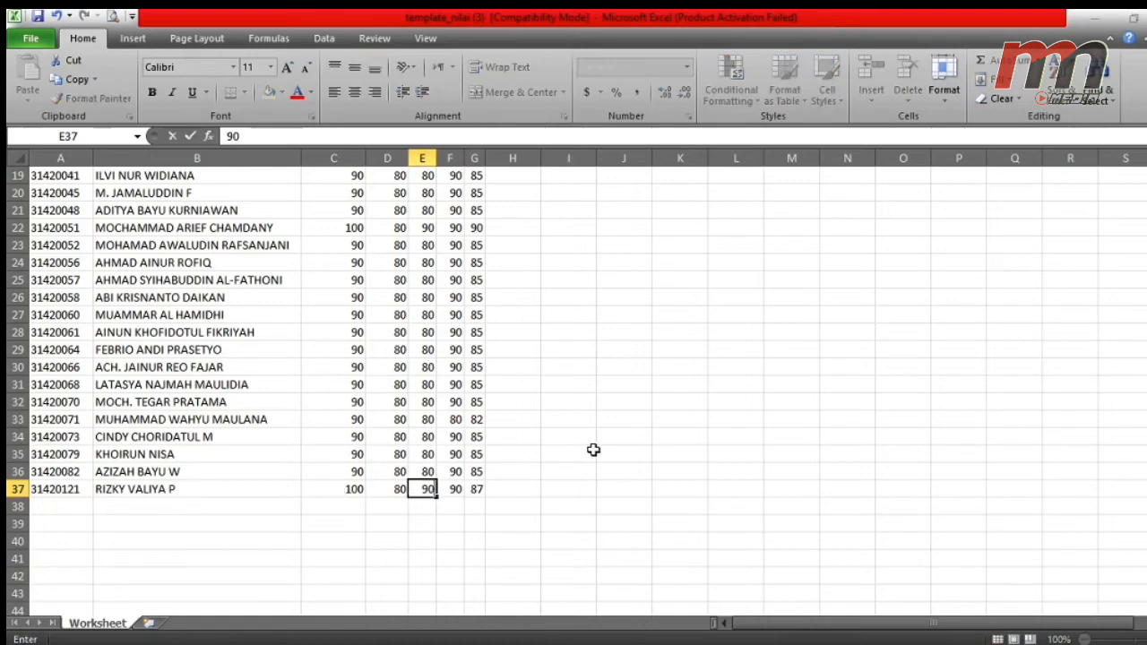
left_click(564, 363)
scroll(563, 361, "up", 3)
scroll(564, 360, "up", 3)
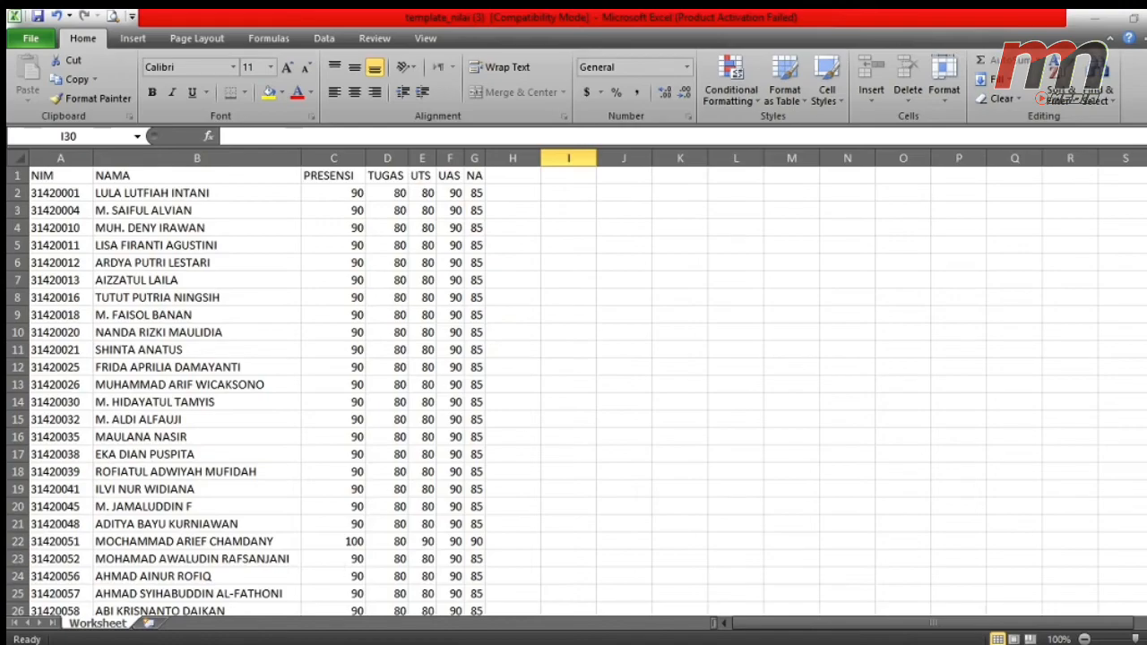
Switch to the Pengisian Nilai page in the browser and clear the first student's UAS, UTS, TUGAS and PRESENSI grades.
key("alt+Tab")
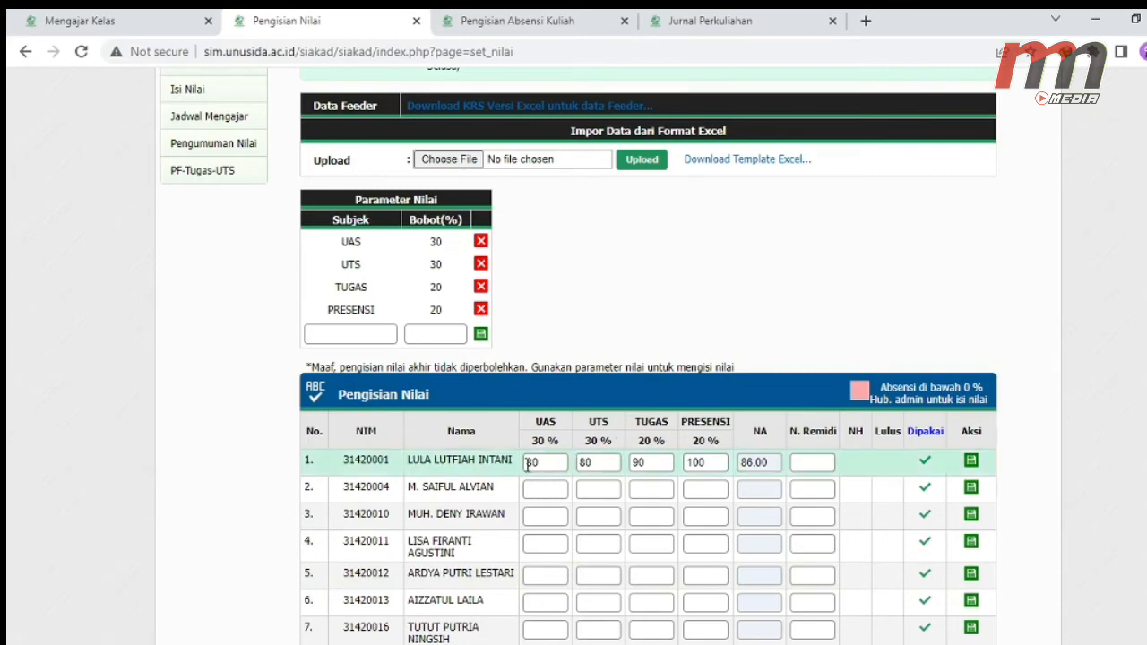
double_click(527, 462)
key("BackSpace")
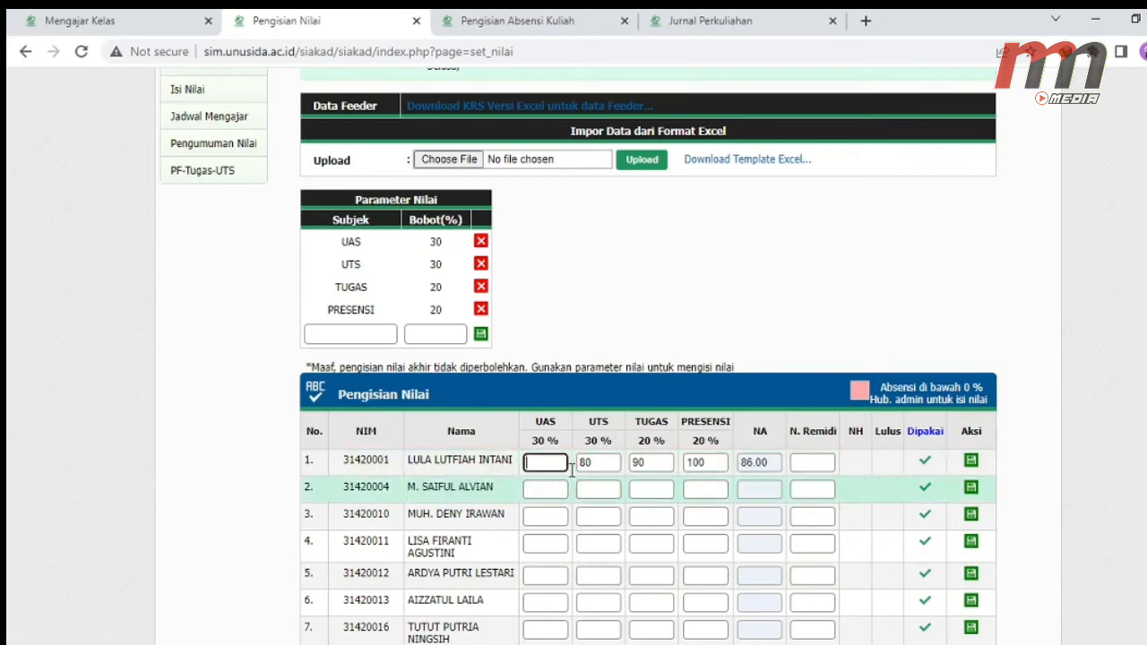
left_click(589, 463)
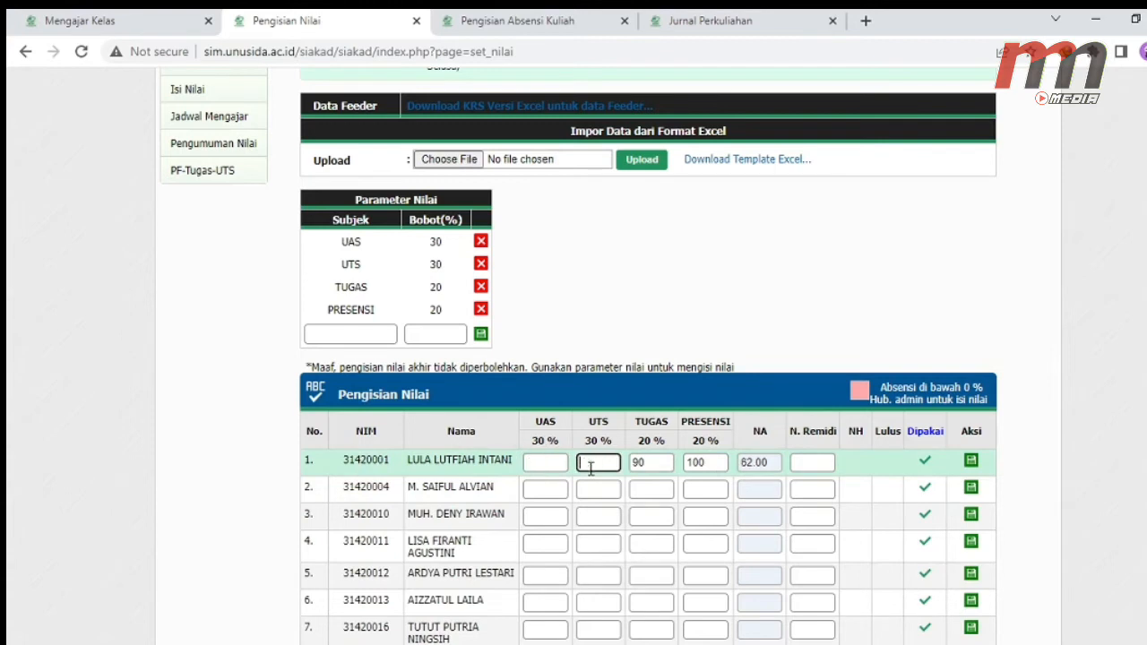
double_click(656, 466)
key("BackSpace")
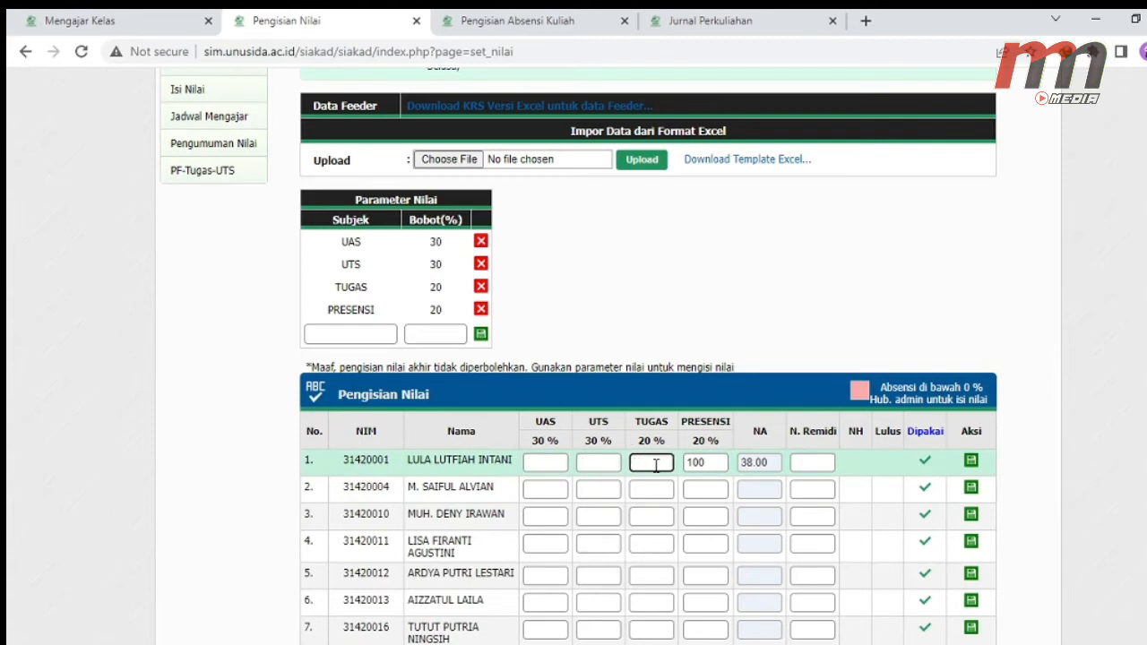
left_click(719, 463)
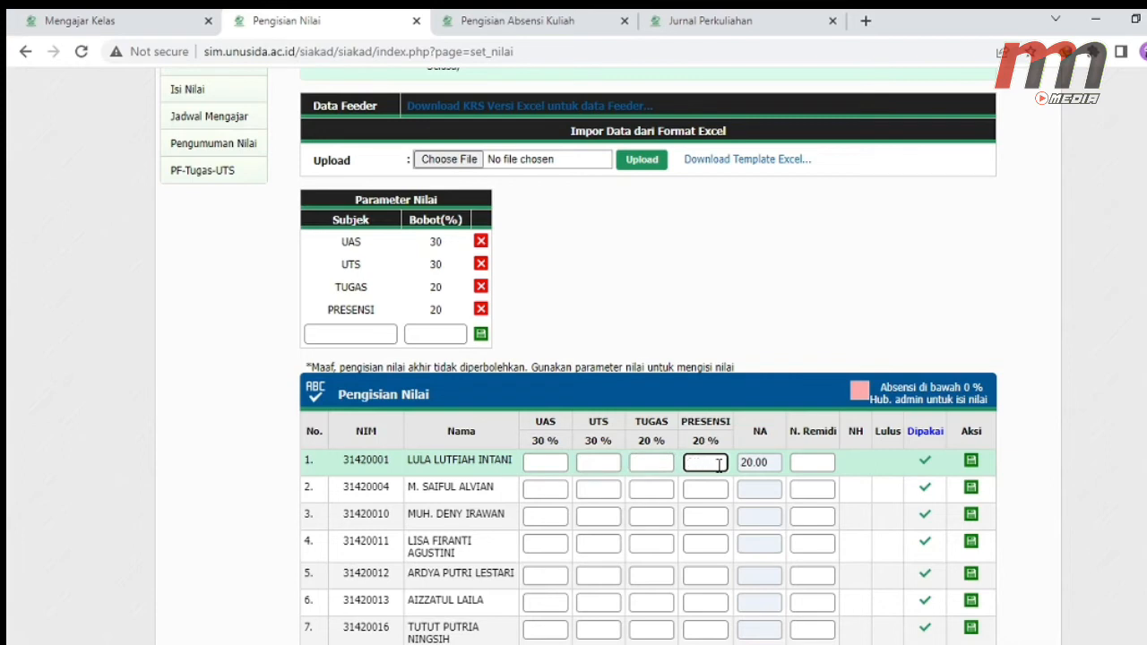
left_click(601, 543)
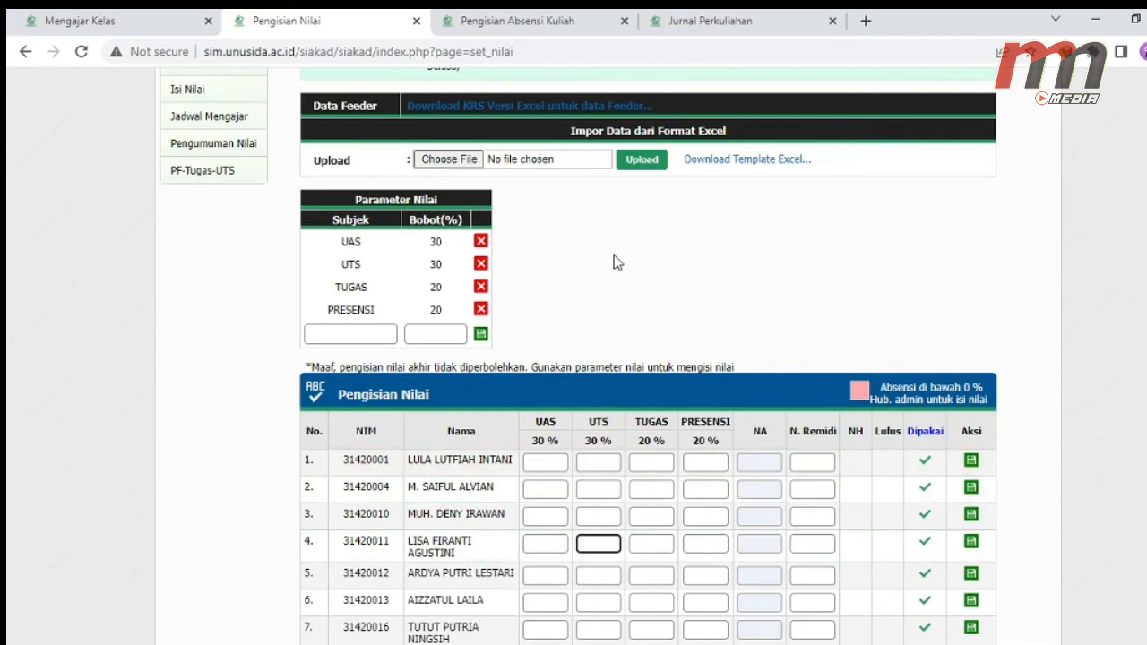
Upload template_nilai (3).xls from the Downloads folder as the Excel grade import and confirm the data update.
left_click(458, 162)
left_click(457, 161)
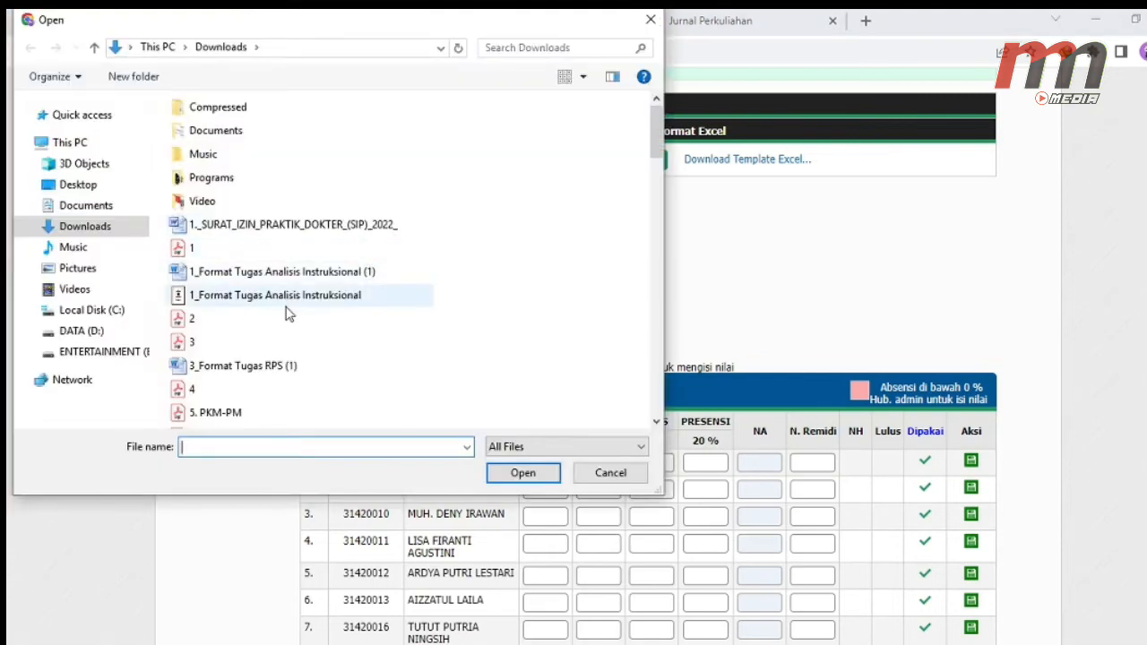
scroll(289, 313, "down", 3)
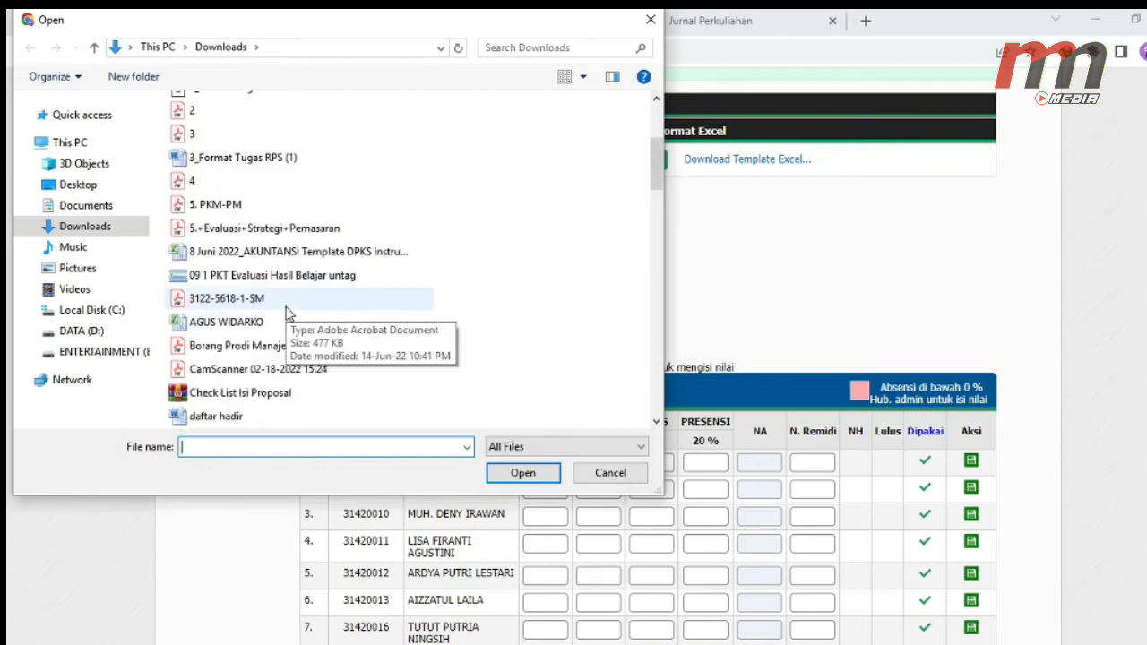
scroll(289, 313, "down", 10)
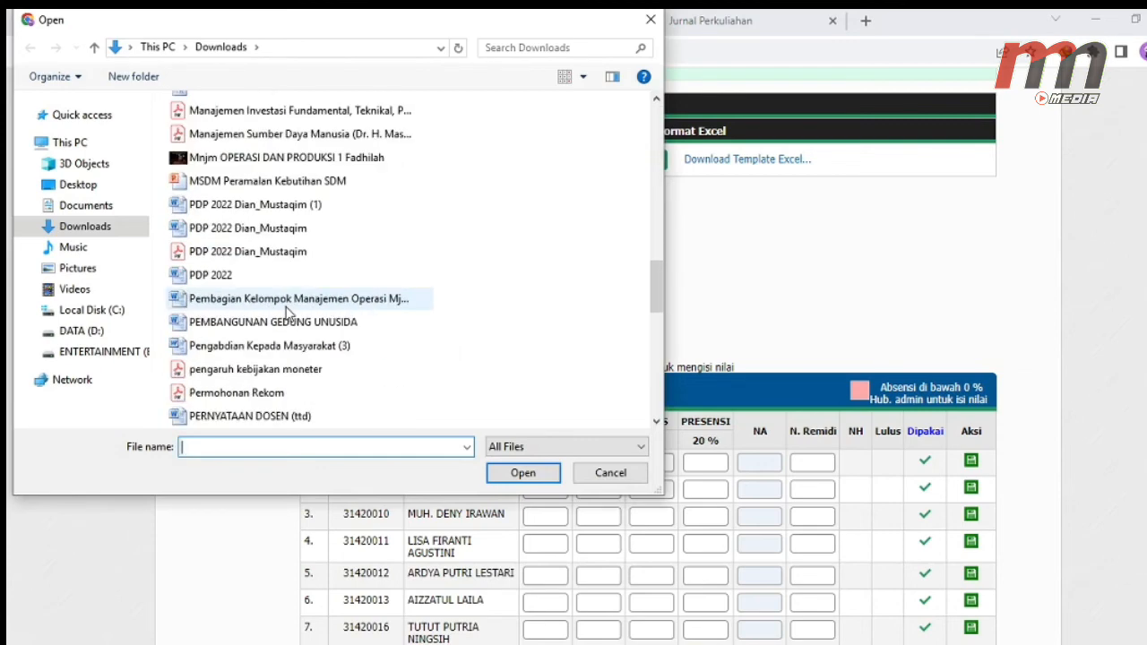
scroll(288, 312, "down", 10)
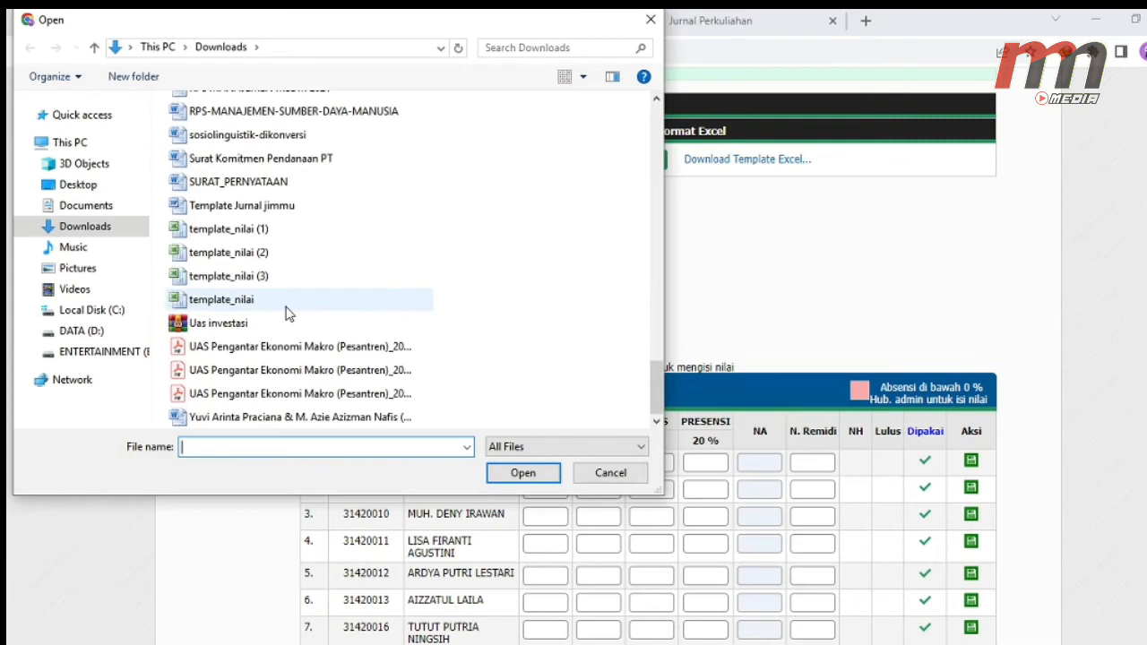
left_click(274, 277)
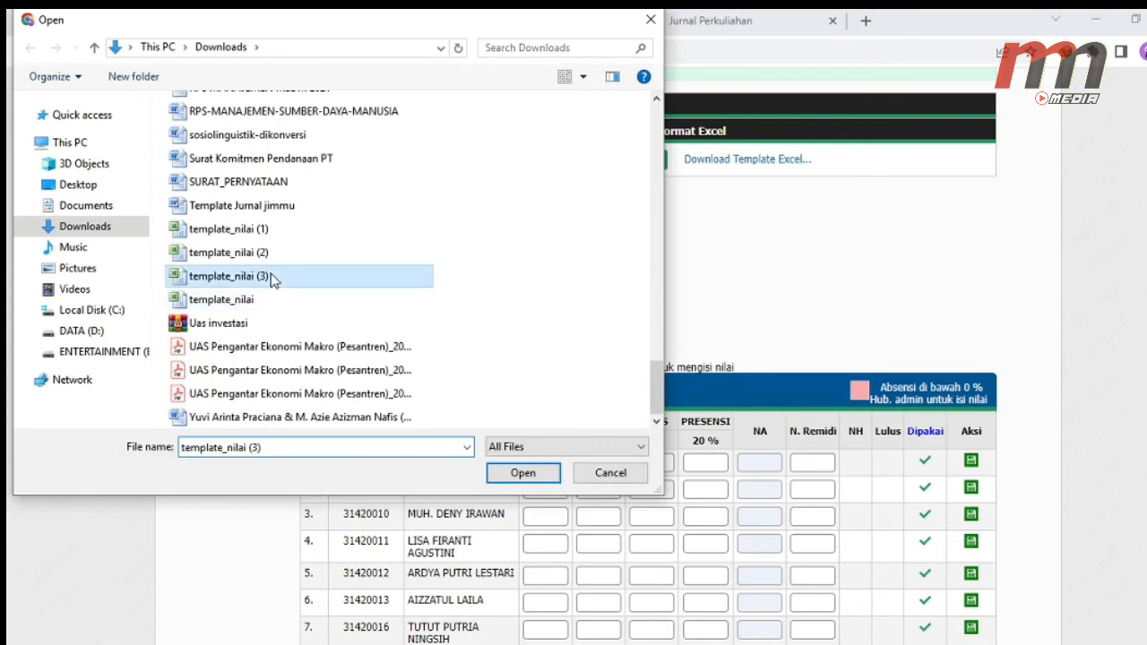
left_click(524, 473)
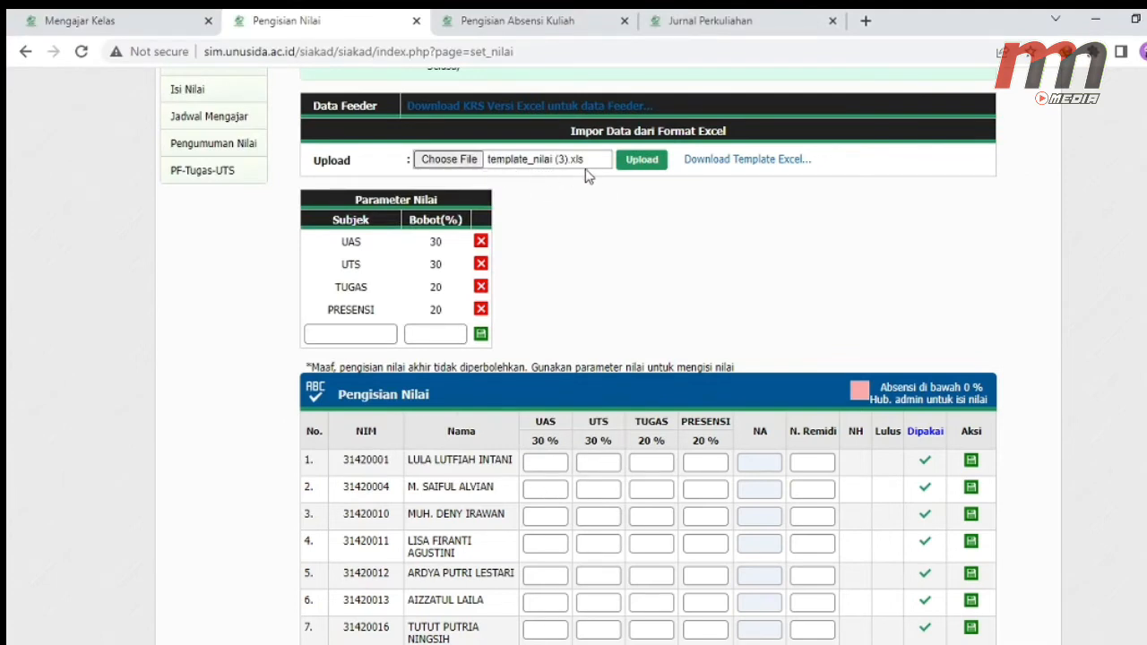
left_click(652, 167)
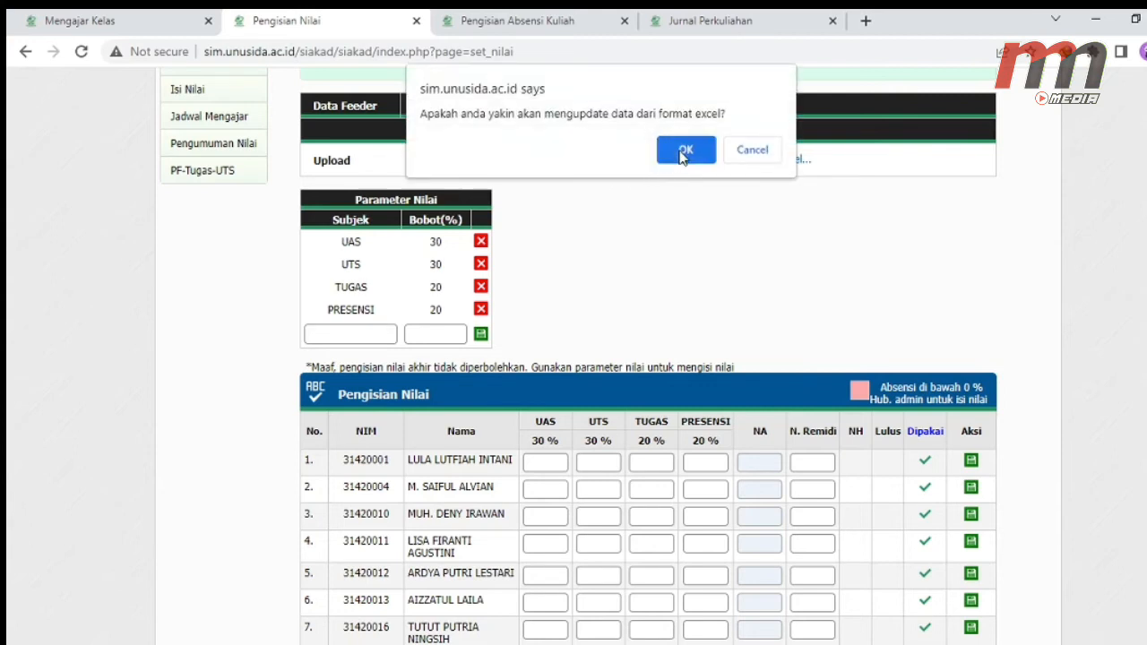
left_click(676, 151)
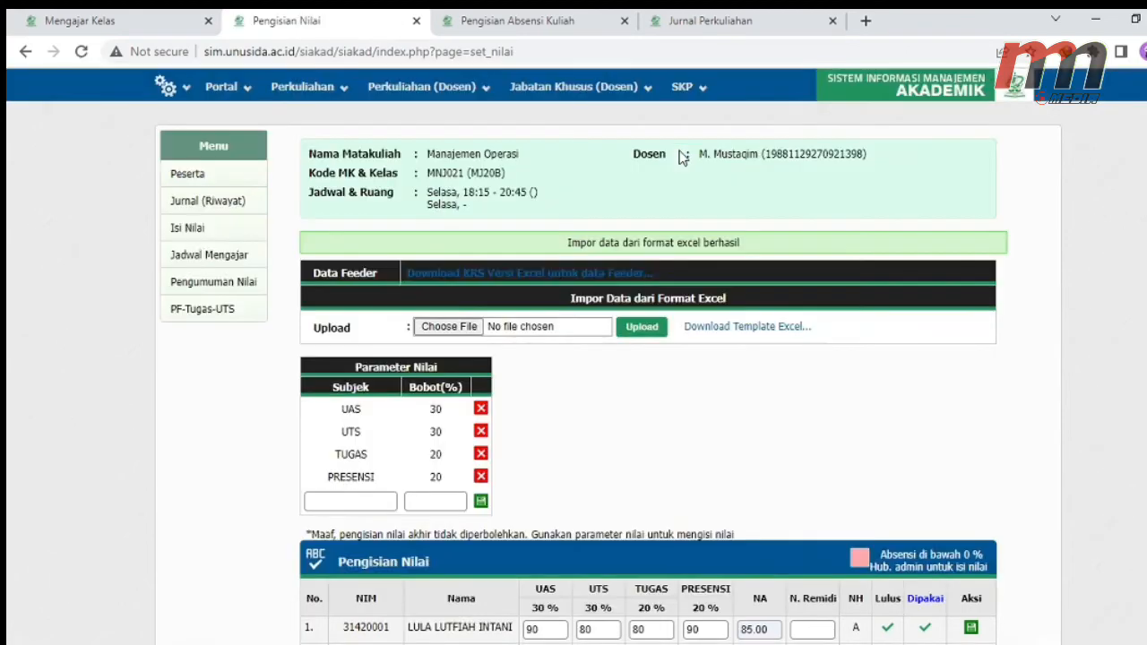
Check the imported grades, final scores and letter grades for all students in the Pengisian Nilai table.
scroll(688, 610, "down", 5)
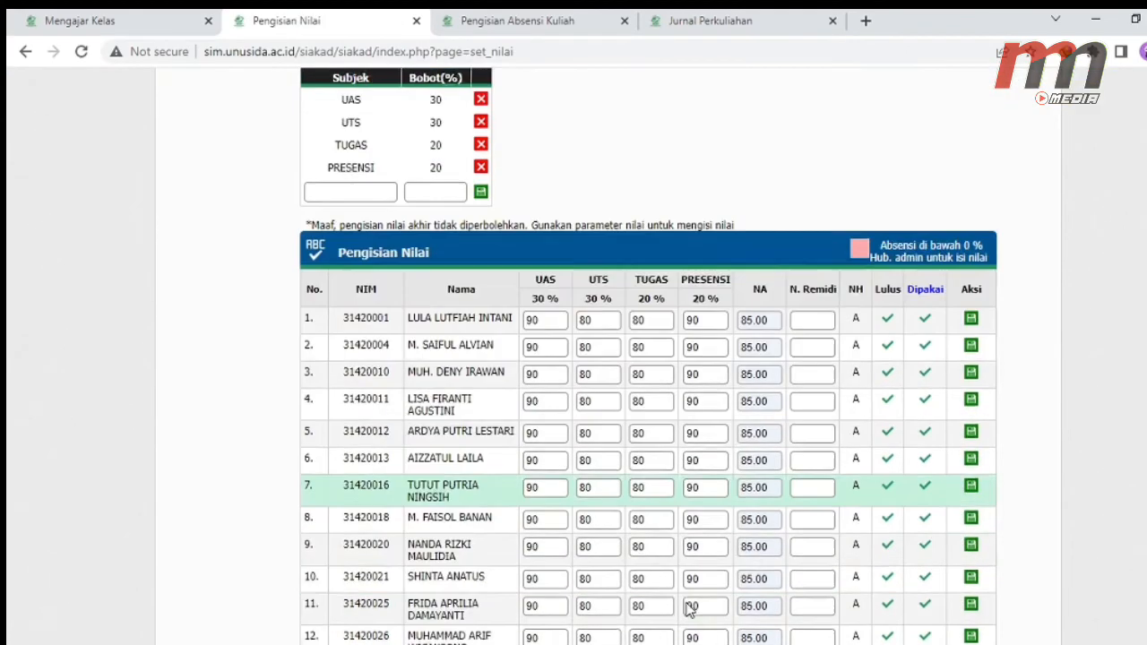
scroll(690, 609, "down", 4)
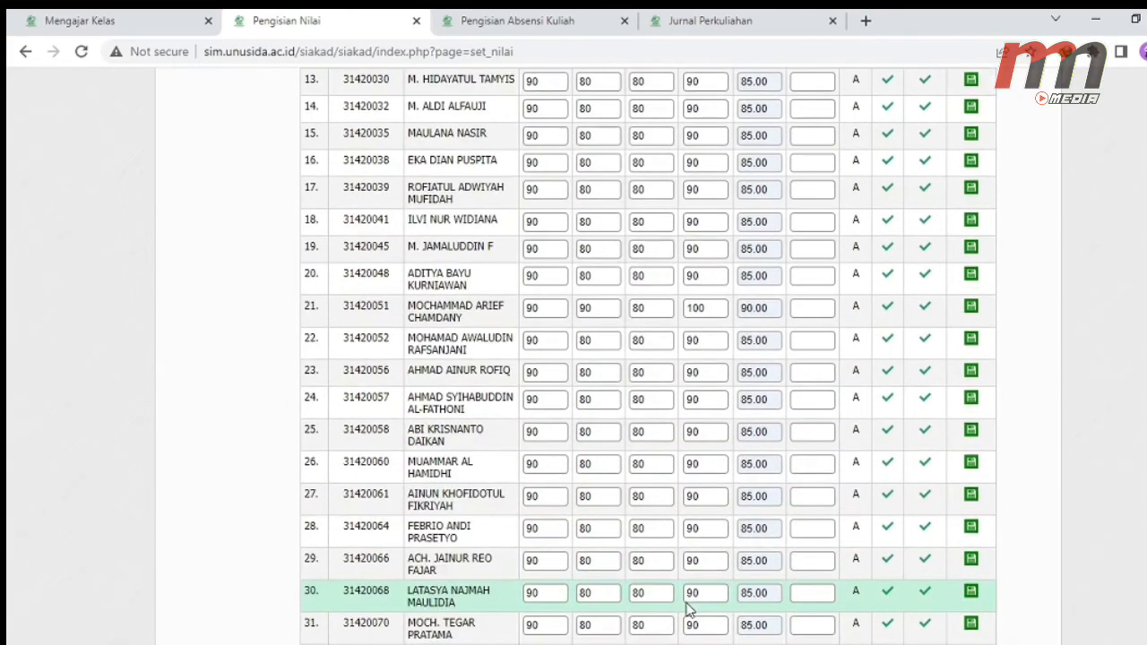
scroll(633, 494, "down", 2)
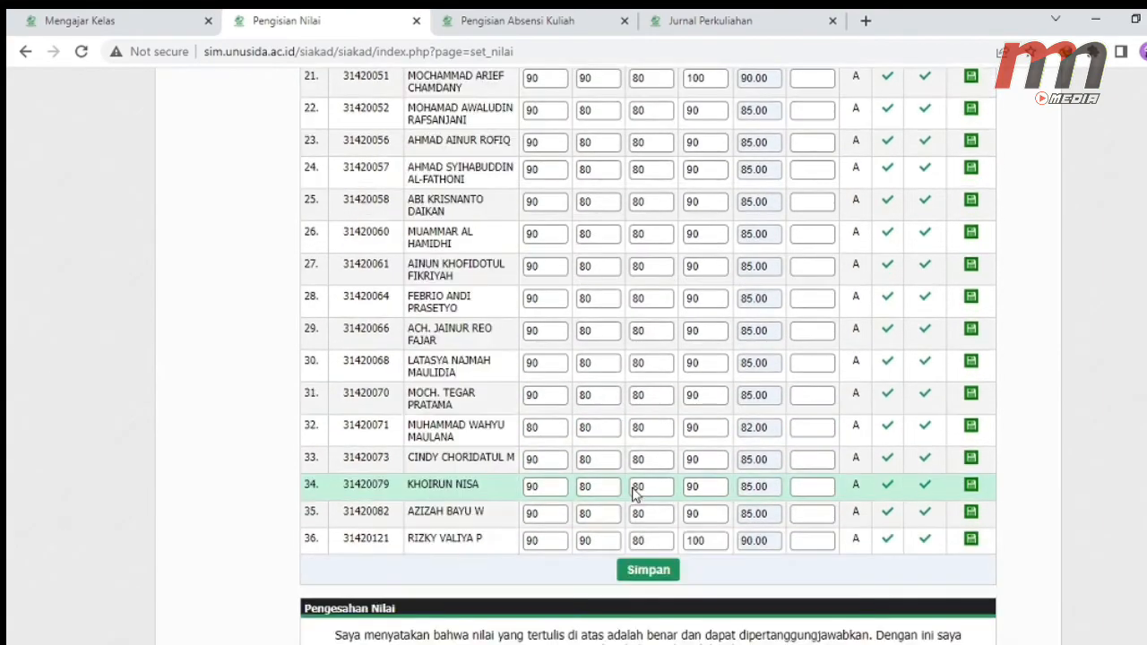
scroll(633, 493, "up", 7)
scroll(633, 493, "up", 2)
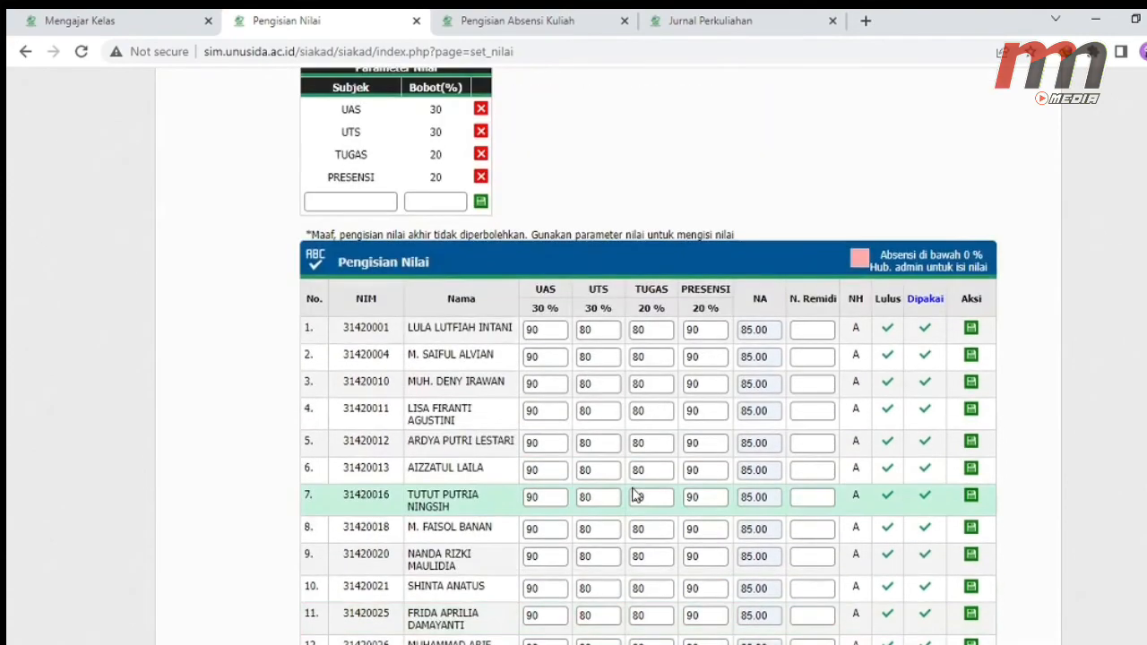
scroll(632, 363, "down", 3)
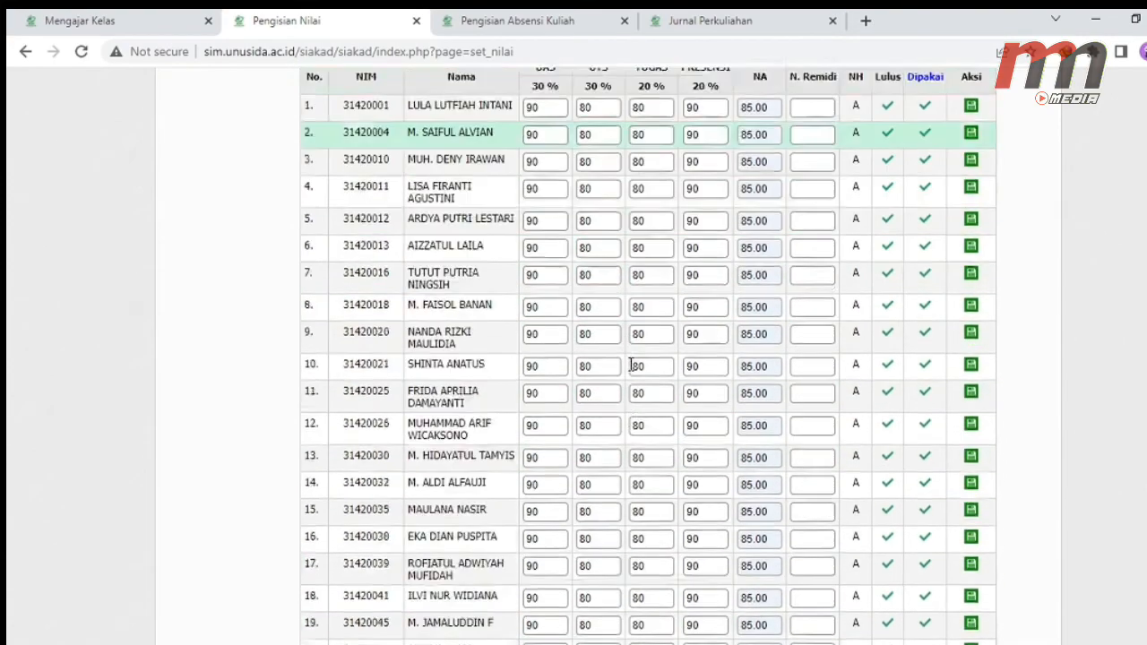
Save the imported grades of all students in the Pengisian Nilai table.
scroll(631, 365, "down", 6)
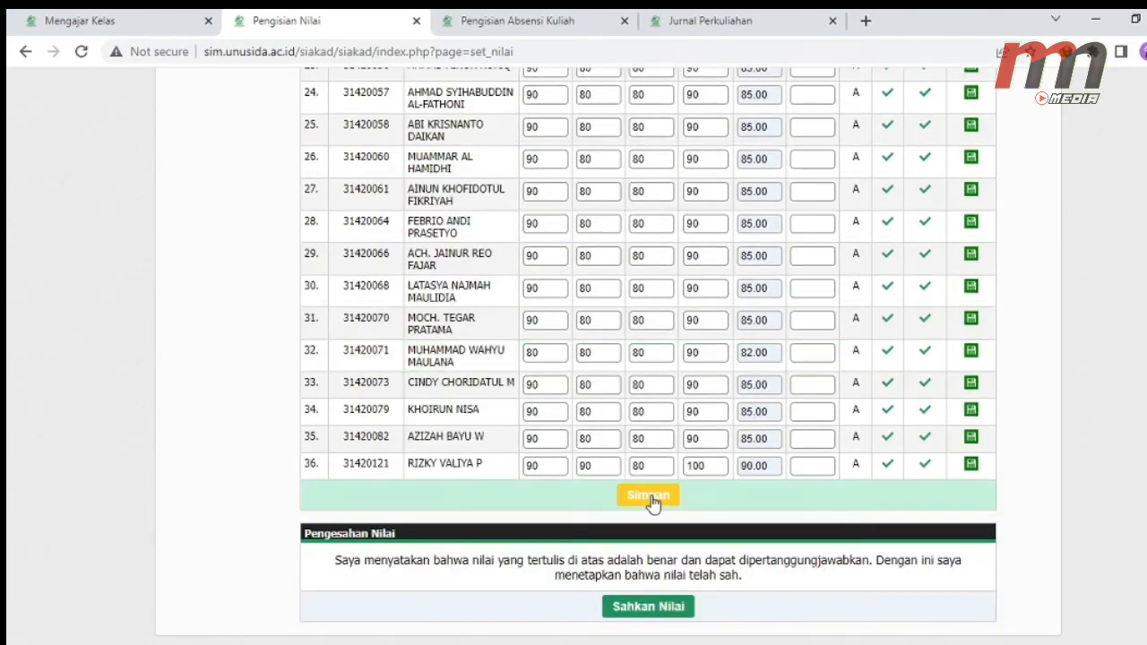
left_click(649, 497)
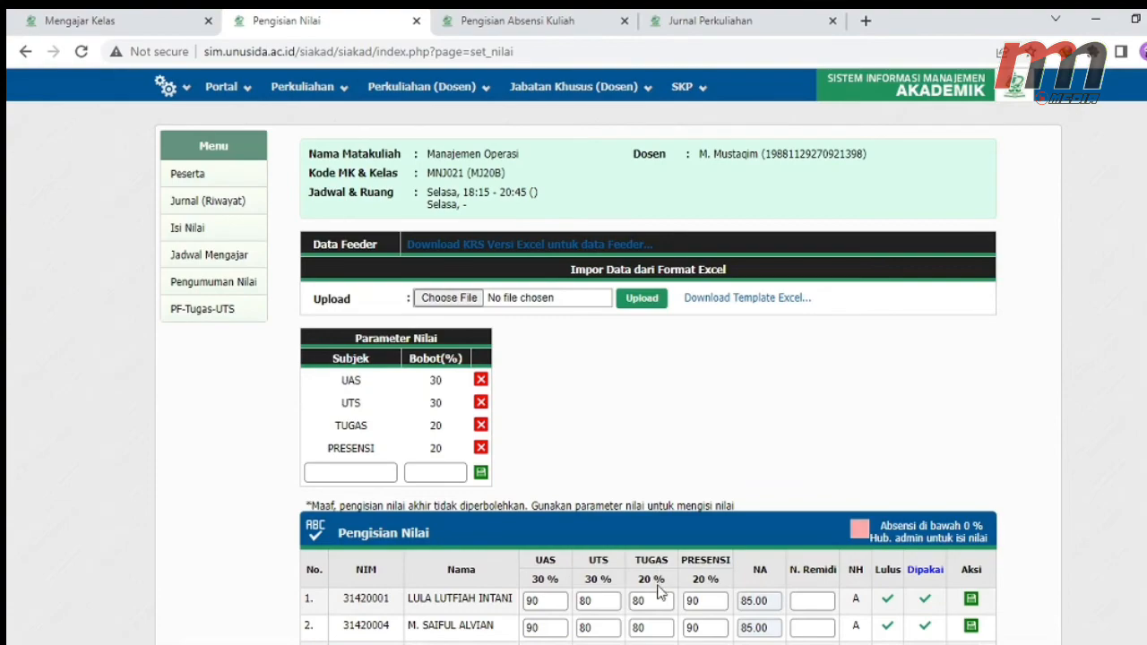
Set the TUGAS grade of student no. 32 to 90 in the Pengisian Nilai table.
scroll(659, 587, "down", 3)
scroll(659, 591, "down", 9)
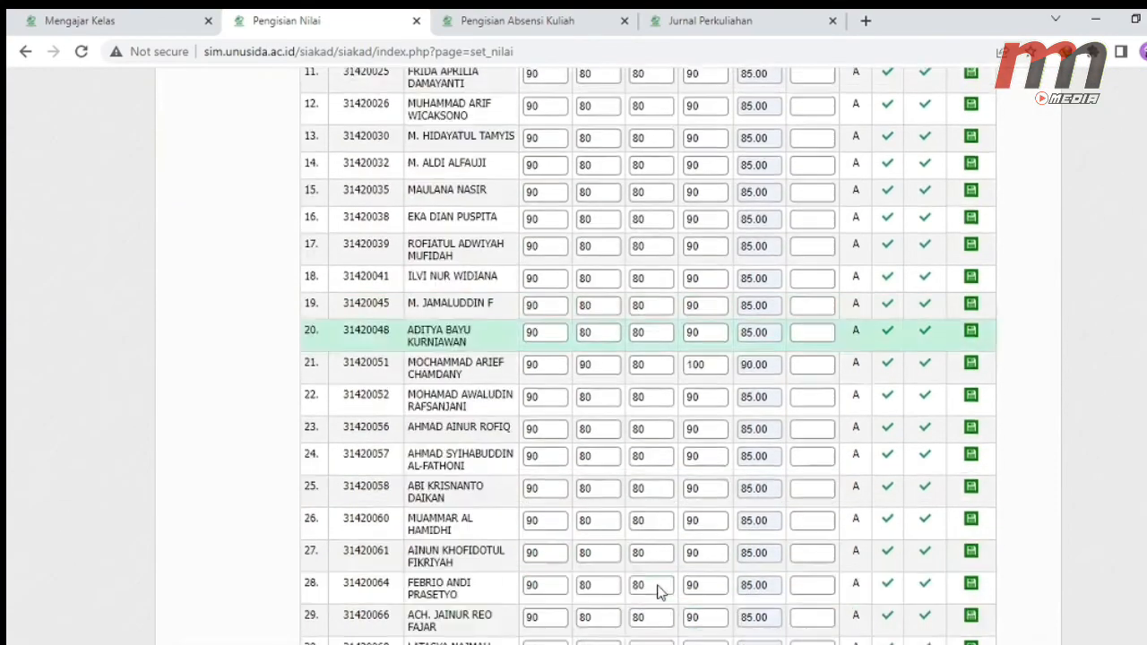
scroll(658, 591, "down", 1)
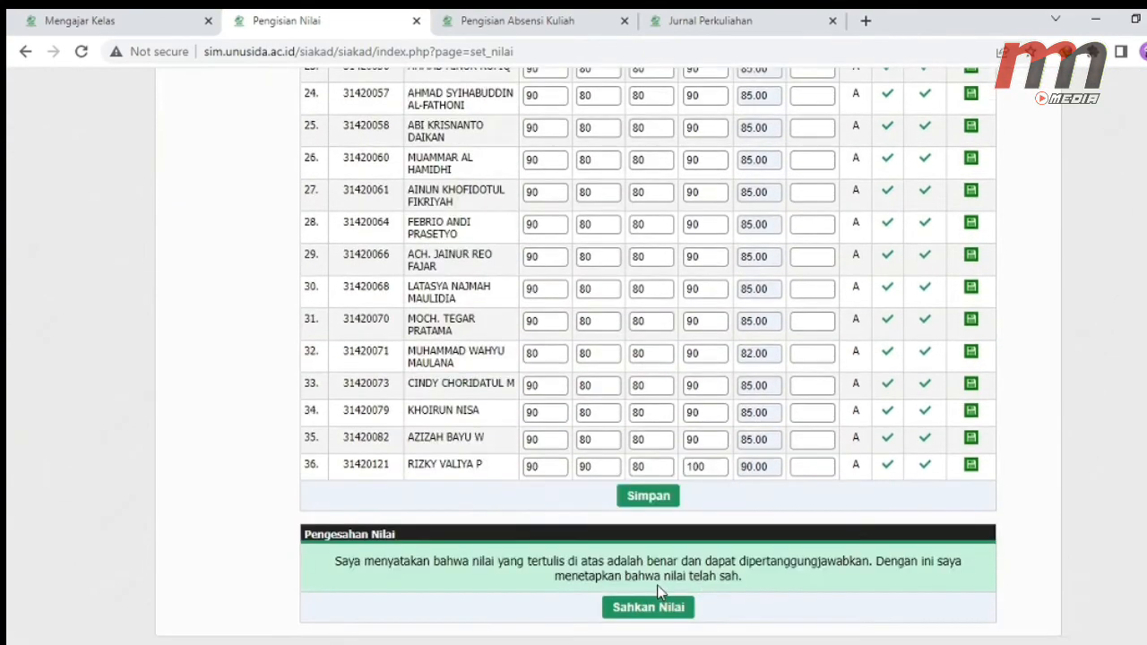
left_click(655, 354)
key("BackSpace")
key("BackSpace")
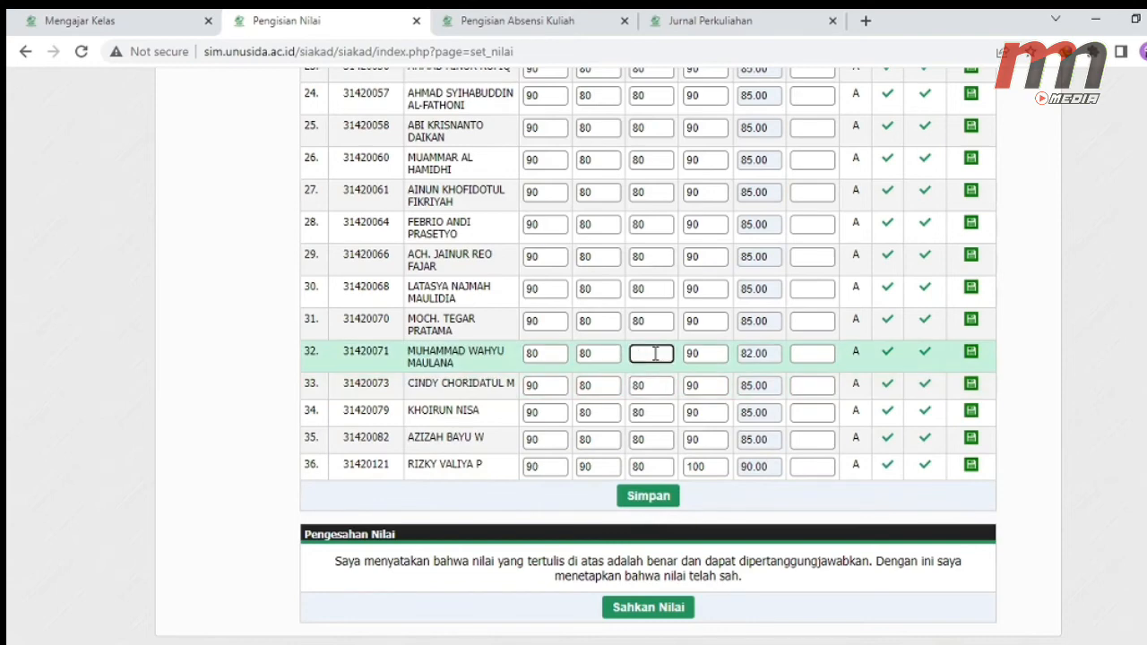
type("90")
key("Tab")
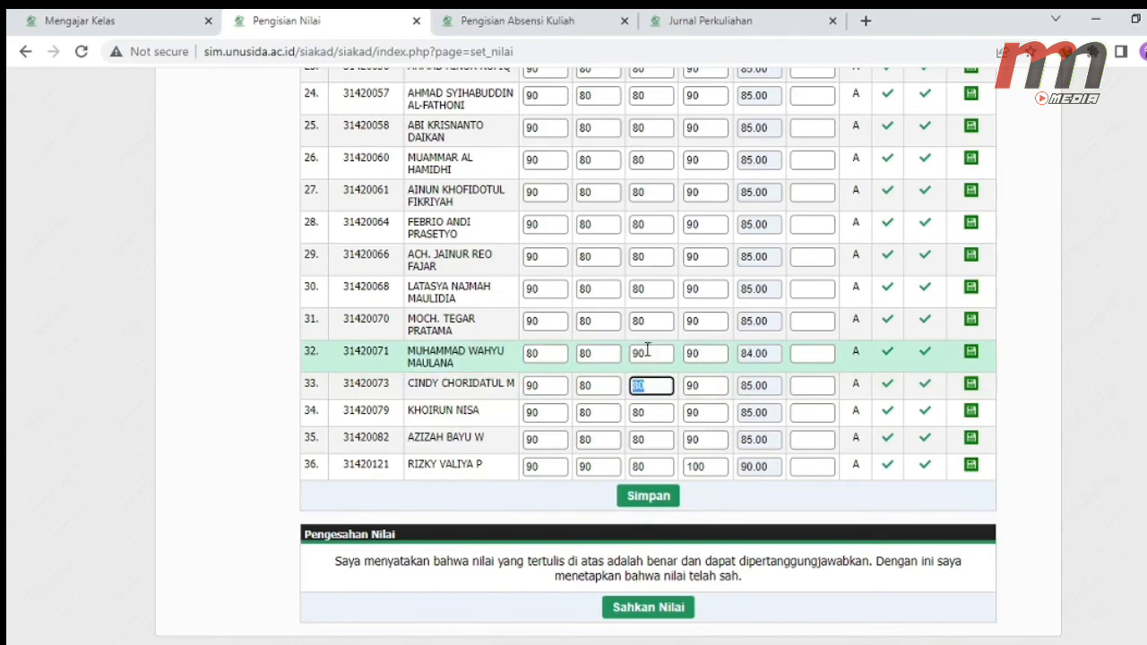
Set the UTS grade of student no. 33 to 90 and save the whole grade table.
left_click(598, 386)
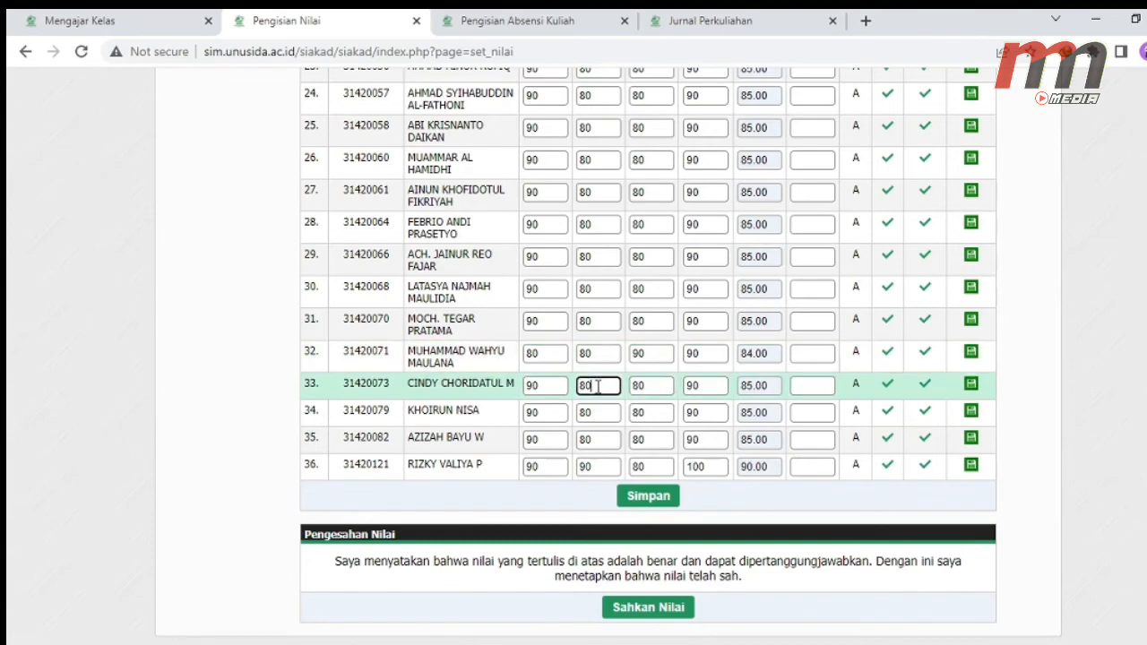
key("BackSpace")
key("BackSpace")
type("90")
key("Tab")
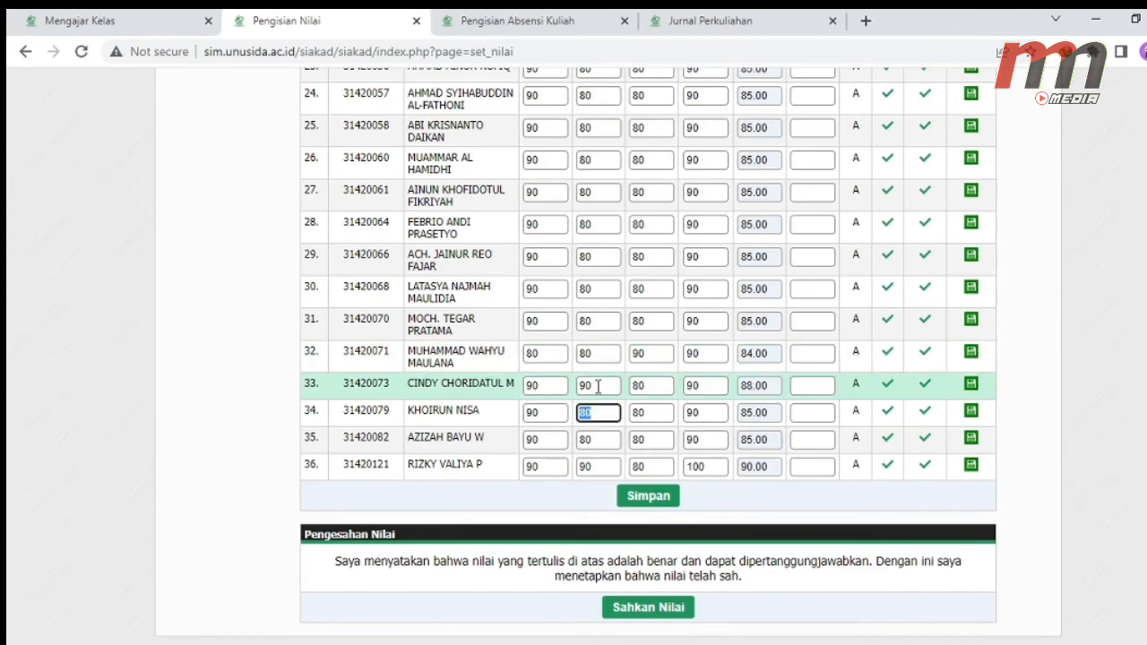
left_click(651, 496)
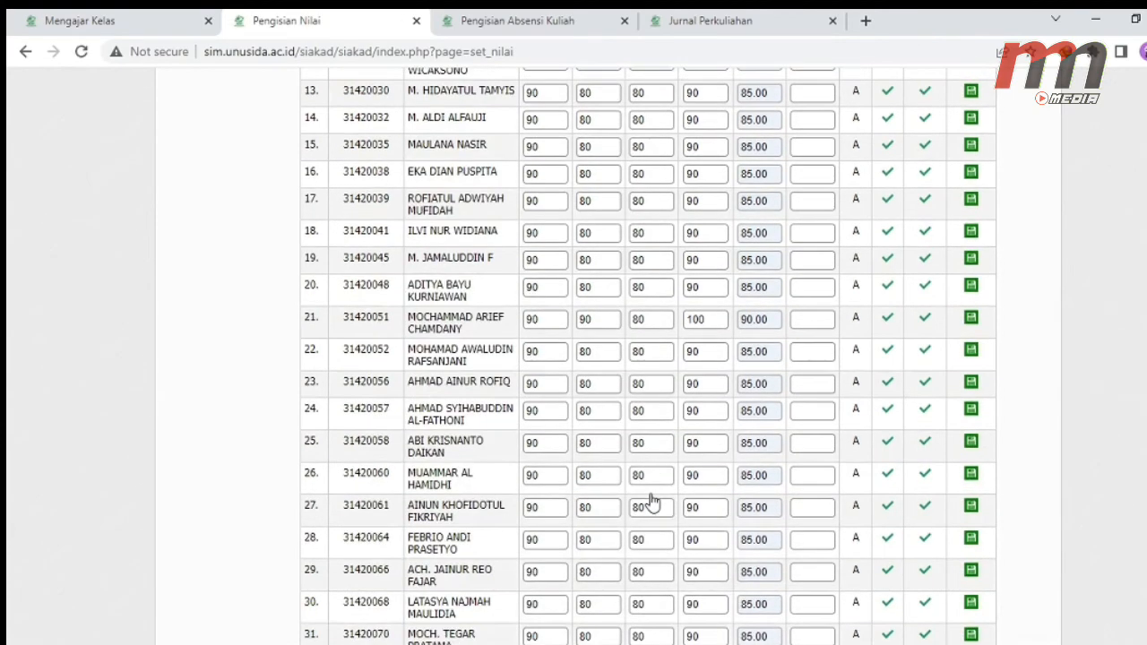
Review the saved component grades, final scores and letter grades across the whole class list and the update status above it.
scroll(878, 502, "down", 3)
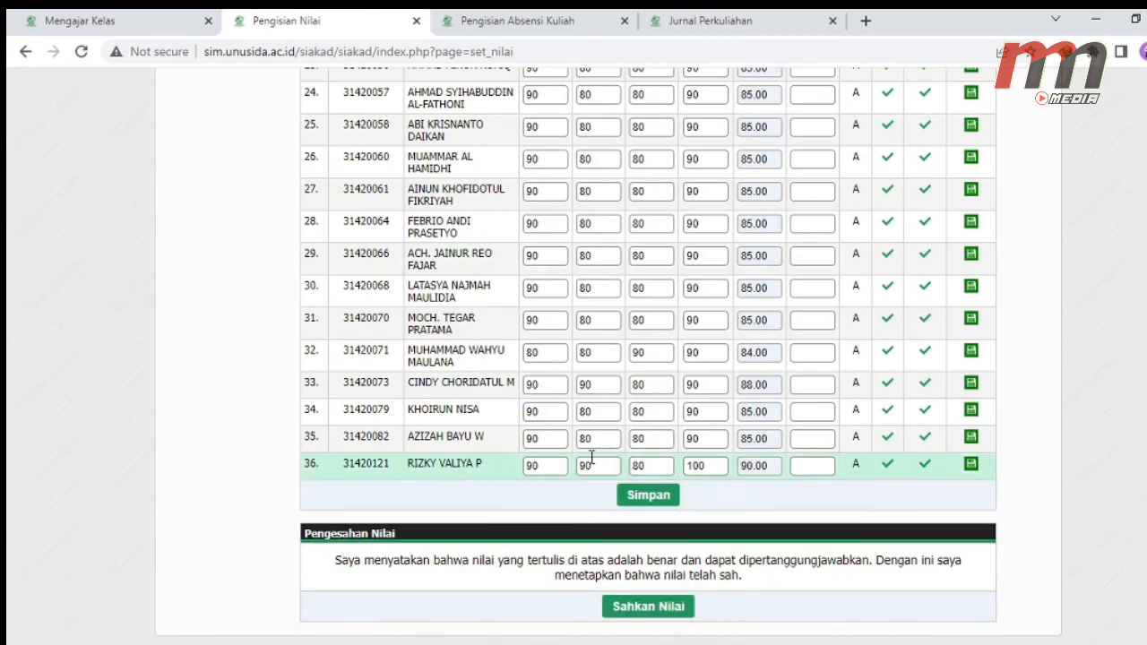
scroll(554, 381, "up", 3)
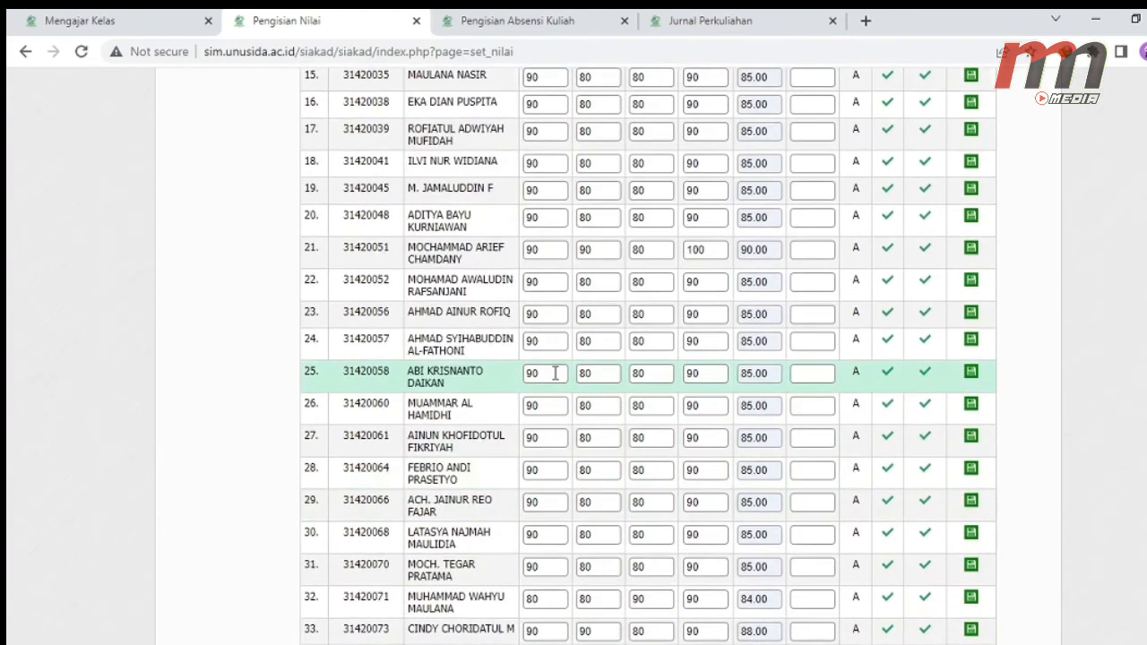
scroll(555, 373, "up", 1)
scroll(555, 376, "up", 2)
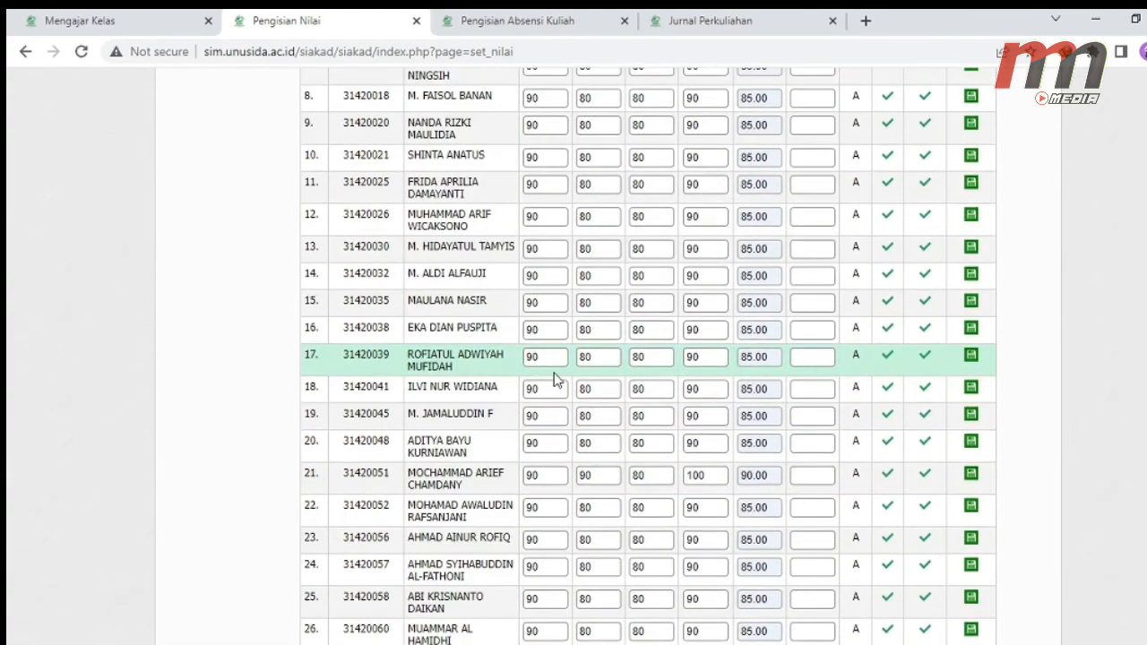
scroll(554, 381, "up", 2)
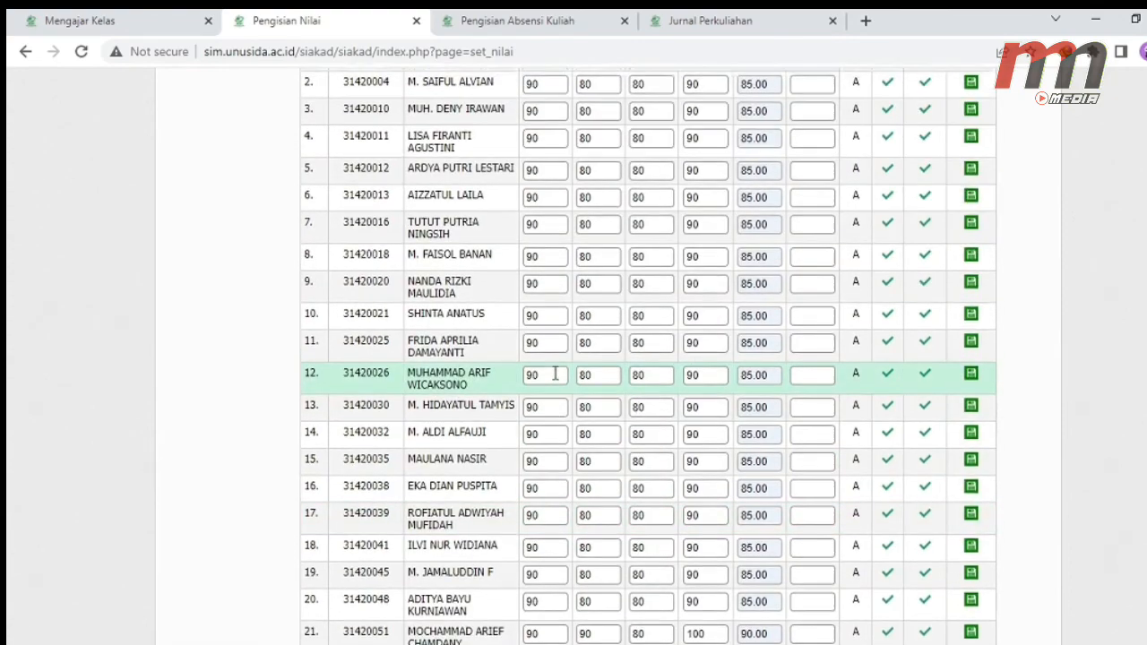
scroll(554, 374, "up", 2)
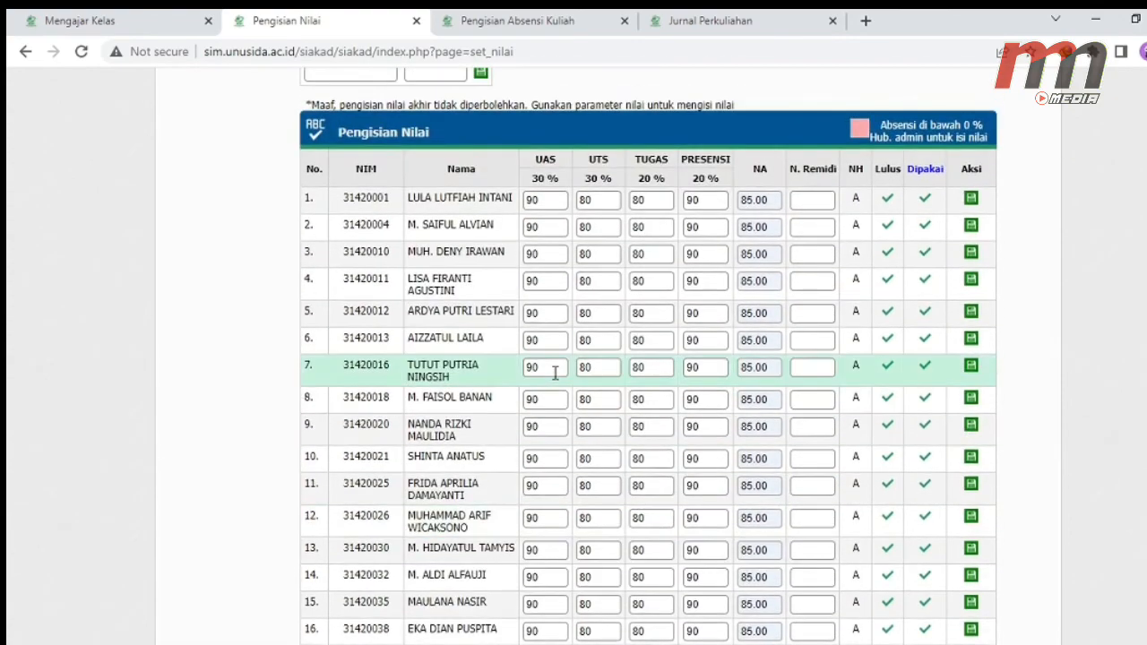
scroll(555, 375, "up", 5)
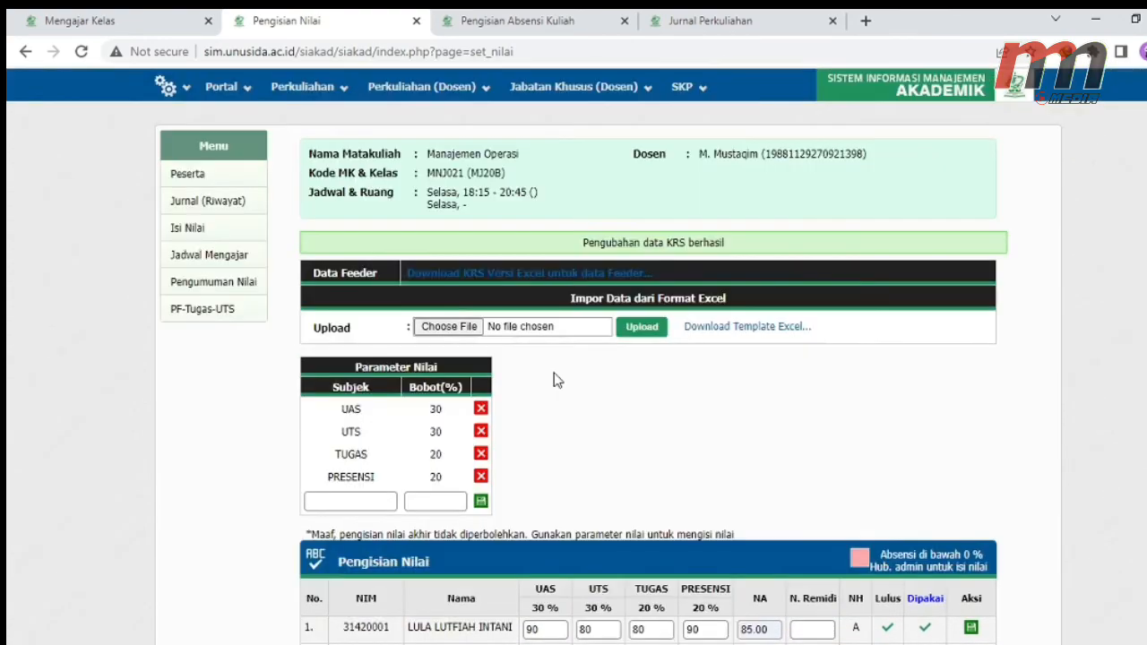
scroll(553, 381, "down", 6)
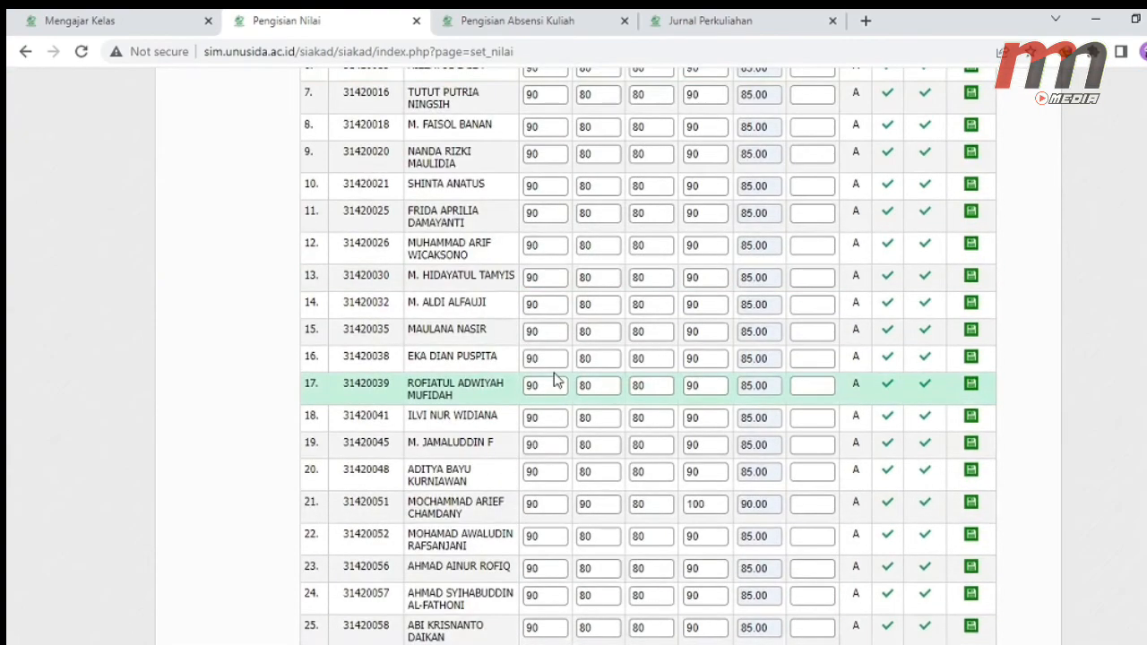
scroll(554, 380, "down", 3)
scroll(553, 381, "down", 3)
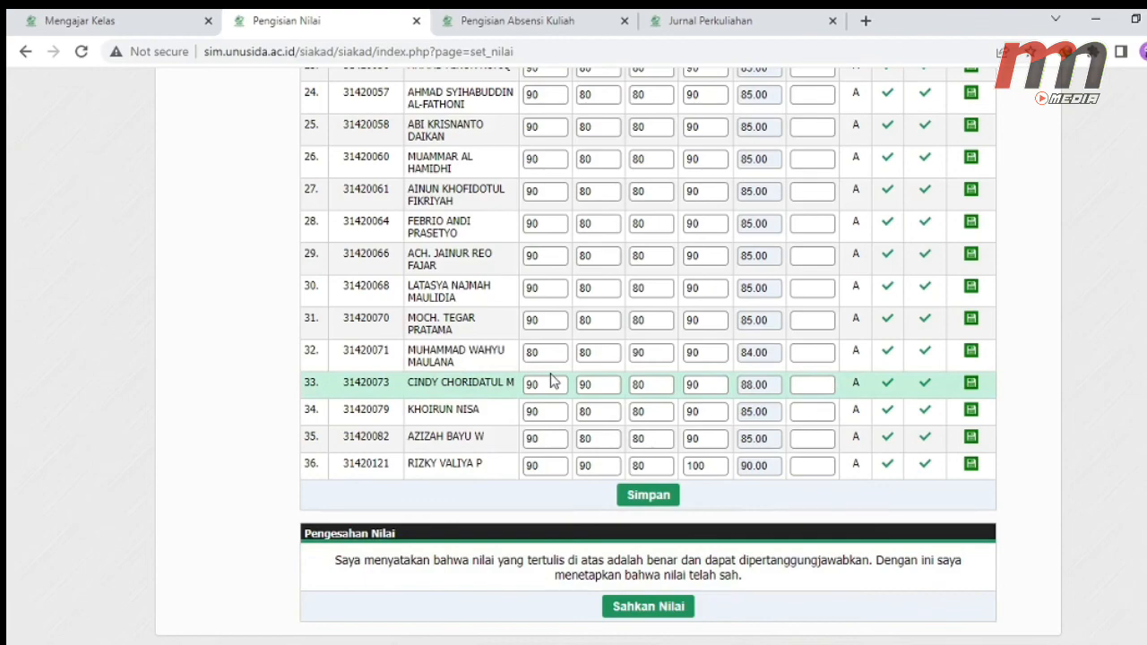
scroll(552, 381, "up", 15)
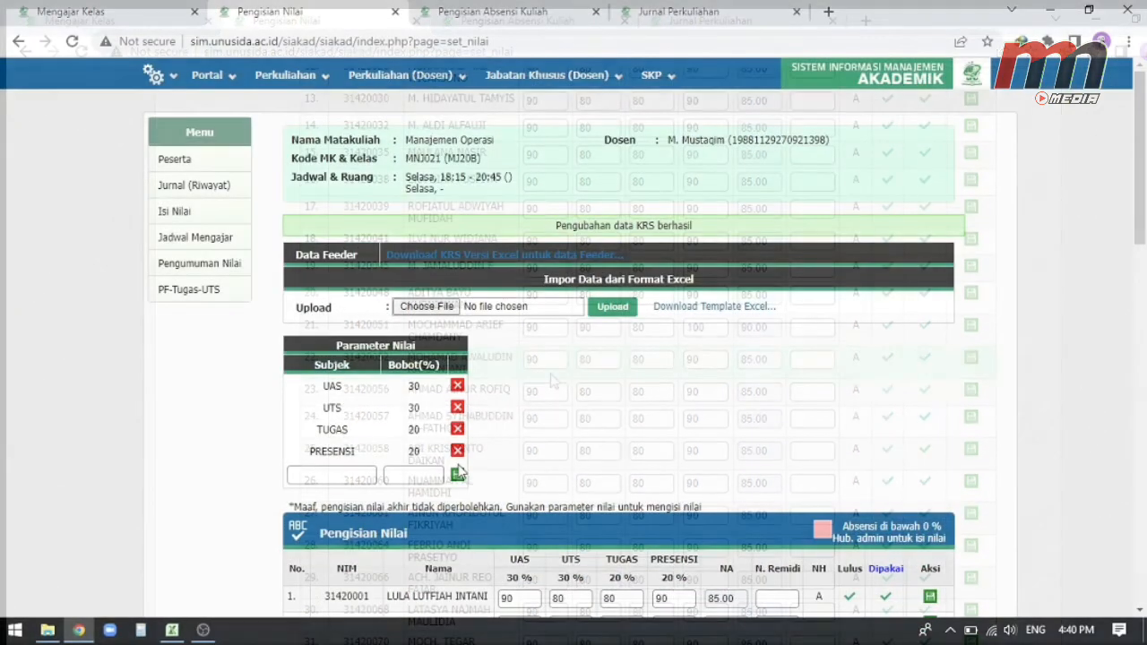